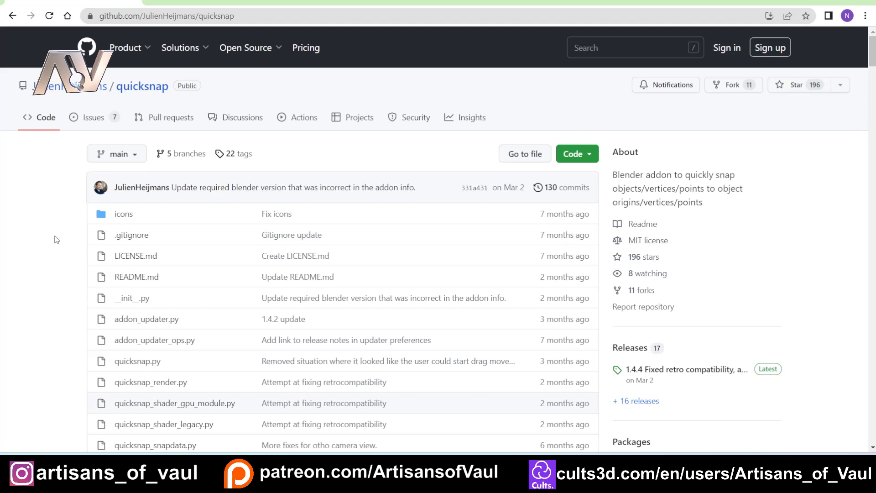
# Step: Scroll the quicksnap GitHub page, then download the repository as a ZIP from the Code menu
pyautogui.scroll(-1, 63, 216)
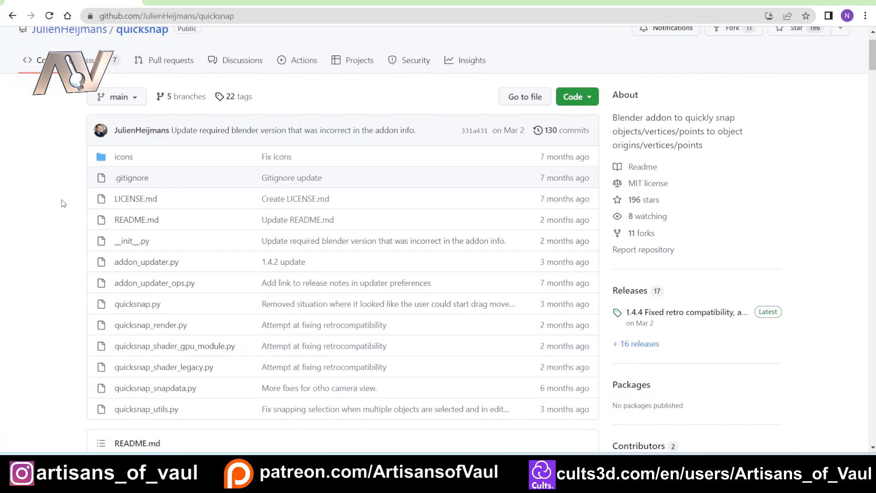
pyautogui.scroll(-18, 64, 203)
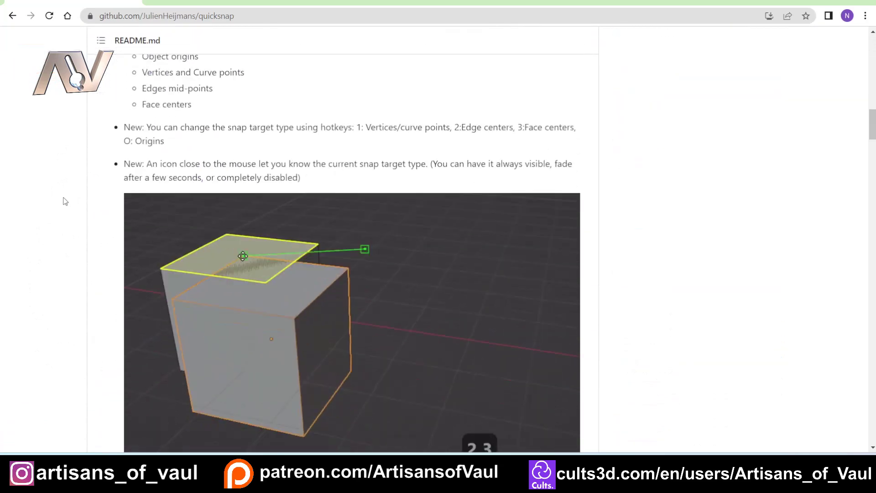
pyautogui.scroll(20, 65, 202)
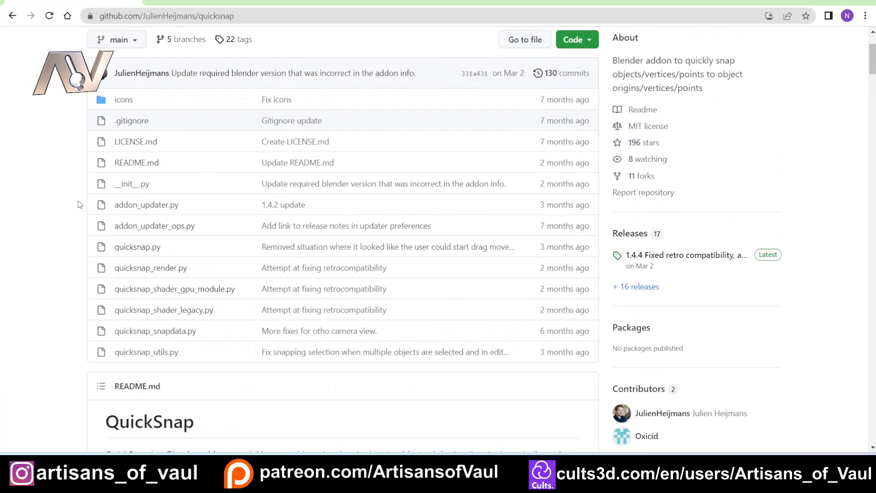
pyautogui.scroll(3, 80, 205)
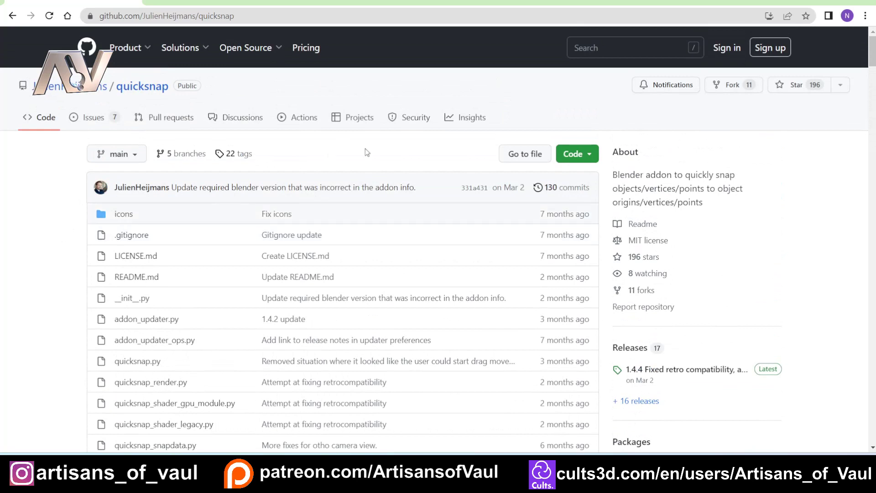
pyautogui.click(586, 156)
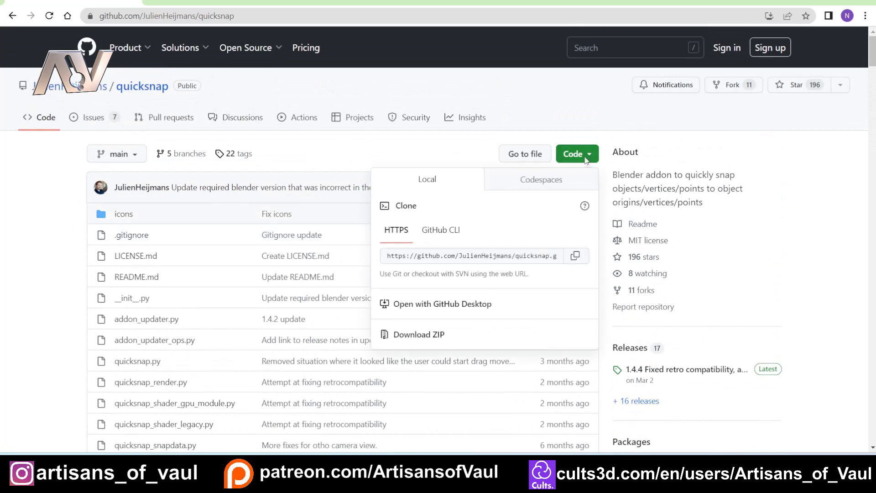
pyautogui.click(414, 339)
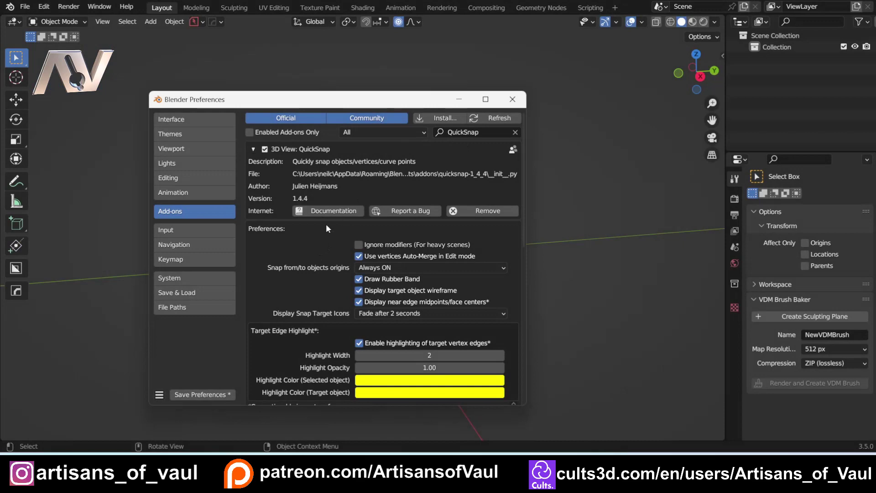
# Step: Save the preferences with QuickSnap 1.4.4 enabled and close the Preferences window
pyautogui.click(204, 395)
pyautogui.click(197, 394)
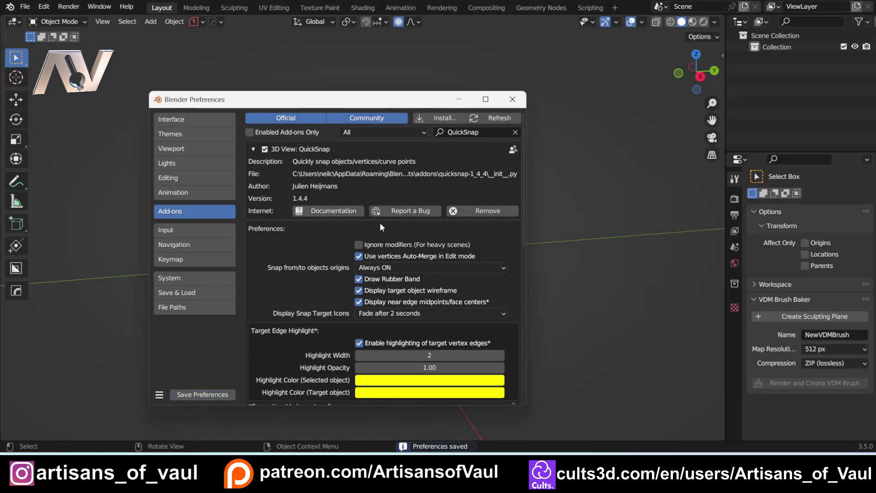
pyautogui.click(513, 99)
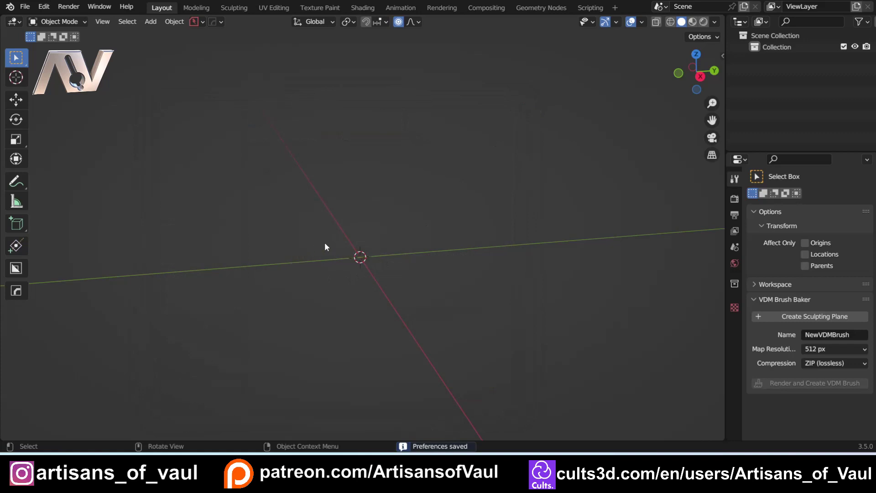
# Step: Add a mesh cube to the scene
pyautogui.hotkey('shift', 'a')
pyautogui.moveTo(318, 211)
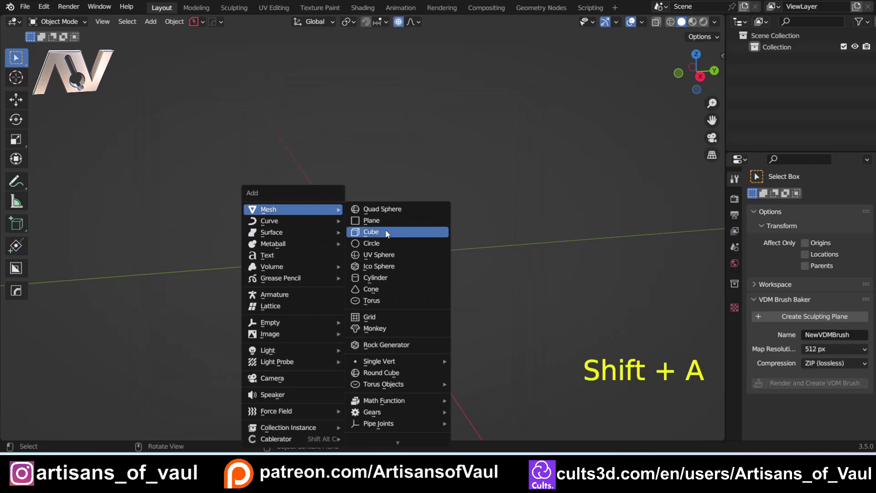
pyautogui.click(366, 231)
# Step: Duplicate the cube as Cube.001 placed to the left, and check the snapping target options
pyautogui.hotkey('shift', 'd')
pyautogui.click(311, 212)
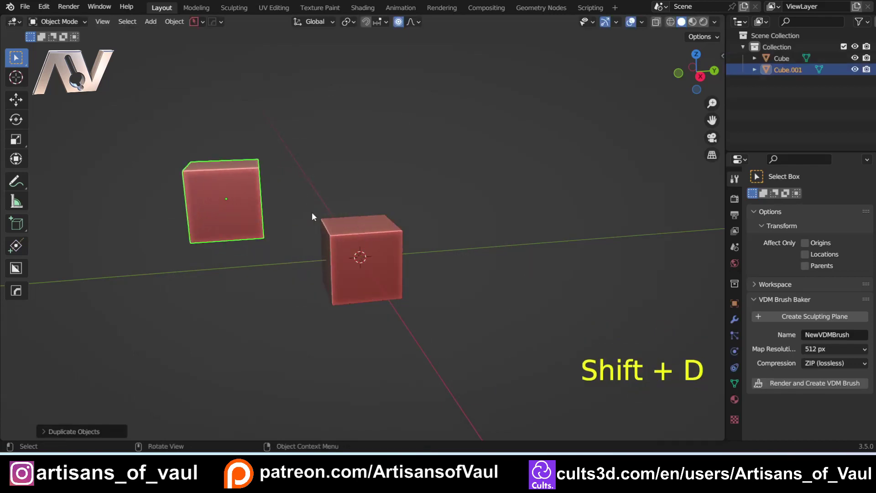
pyautogui.moveTo(311, 212); pyautogui.dragTo(420, 275, button='middle')
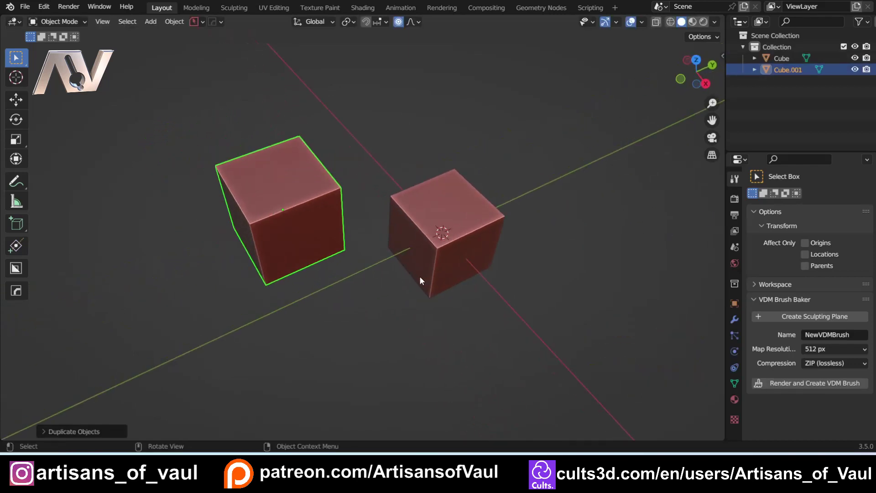
pyautogui.click(383, 21)
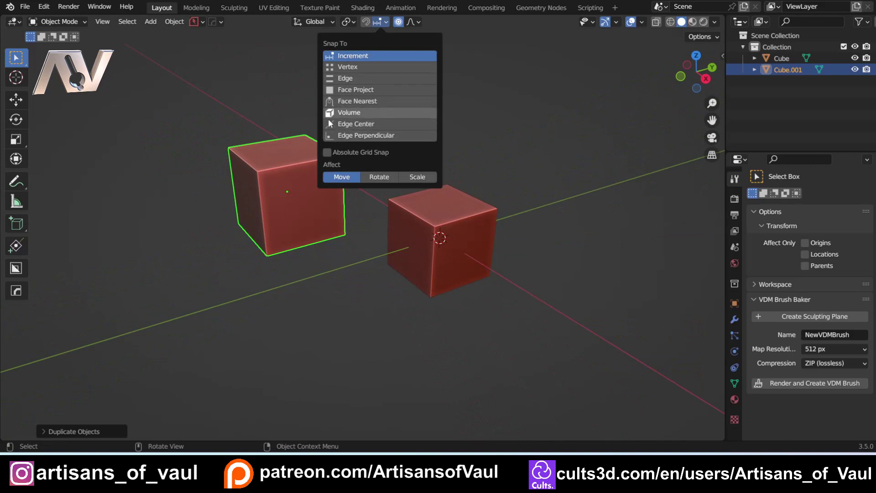
pyautogui.moveTo(438, 202); pyautogui.dragTo(359, 209, button='middle')
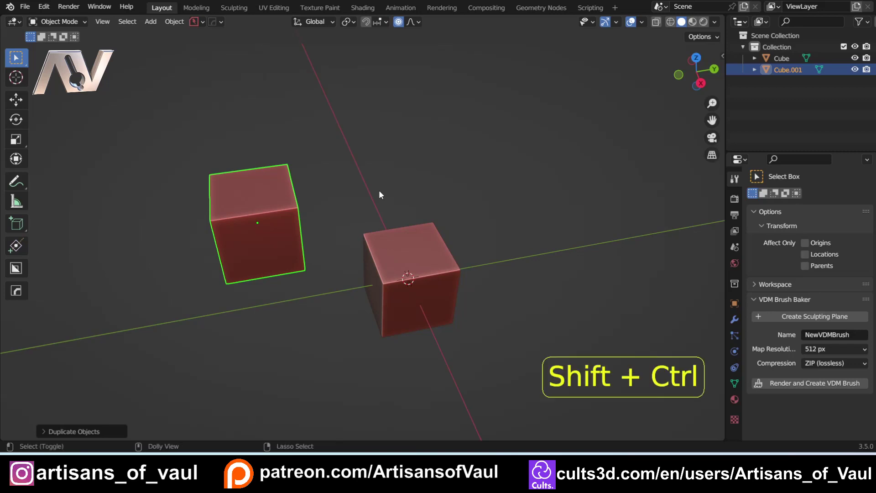
# Step: Cancel the first QuickSnap run, deselect the duplicate cube, and start QuickSnap again
pyautogui.hotkey('ctrl', 'shift', 'v')
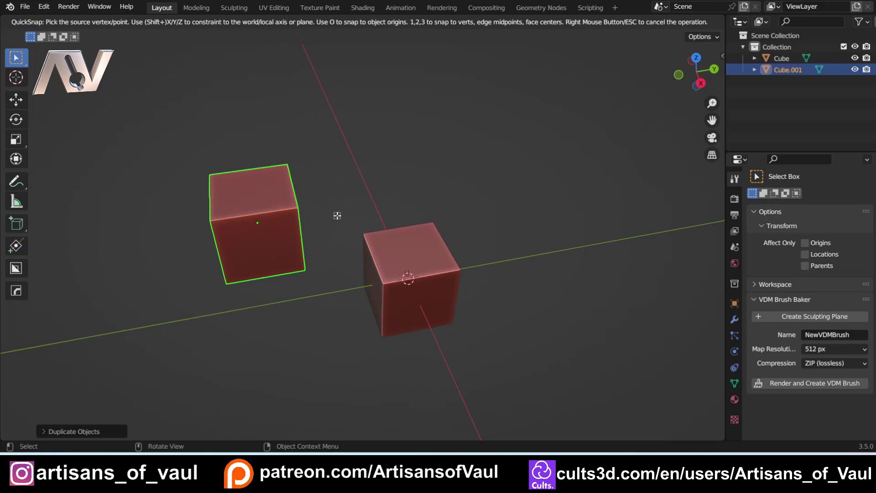
pyautogui.moveTo(337, 216); pyautogui.dragTo(362, 186, button='middle')
pyautogui.scroll(1, 361, 186)
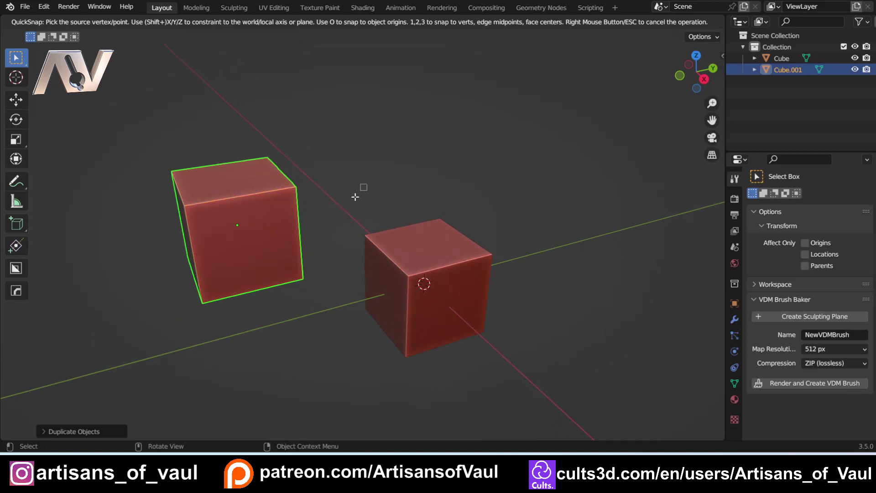
pyautogui.press('Escape')
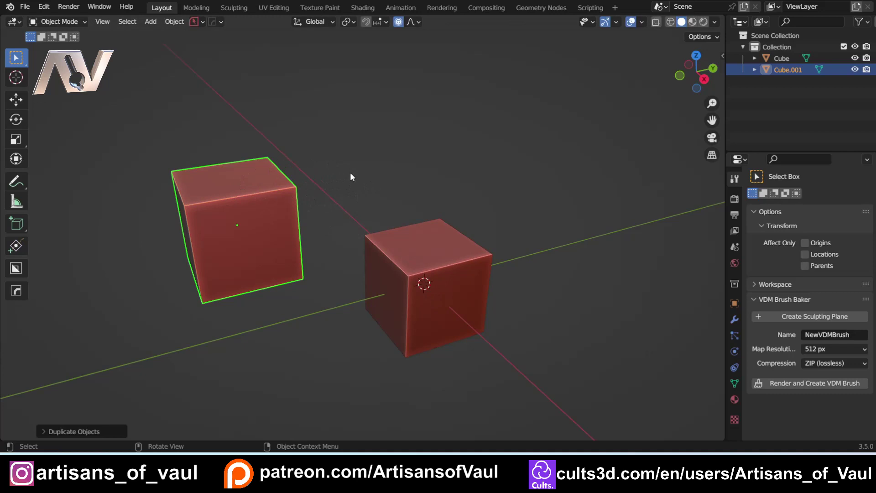
pyautogui.click(360, 170)
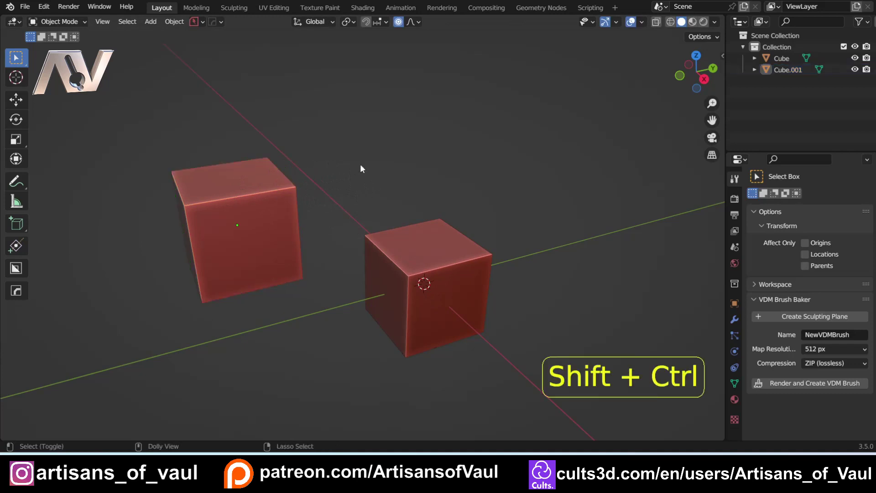
pyautogui.hotkey('shift', 'ctrl', 'v')
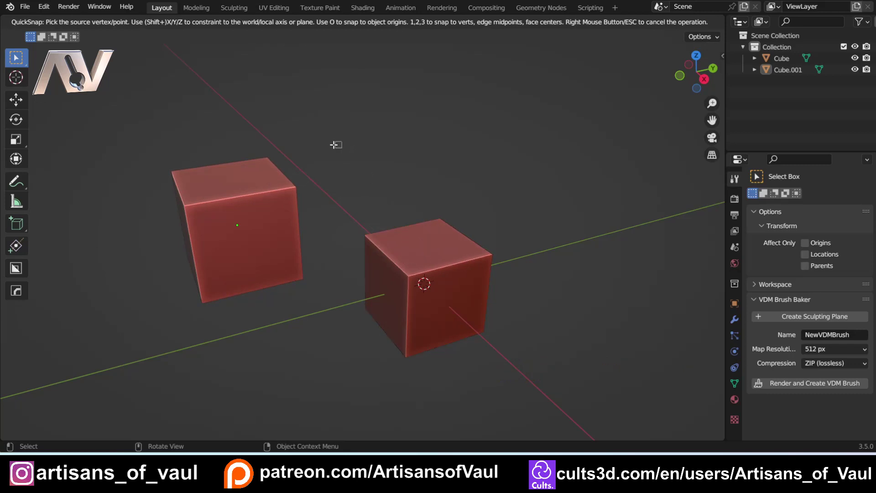
# Step: Open QuickSnap's add-on settings from its pie and scroll through the hotkey list
pyautogui.hotkey('ctrl', 'shift')
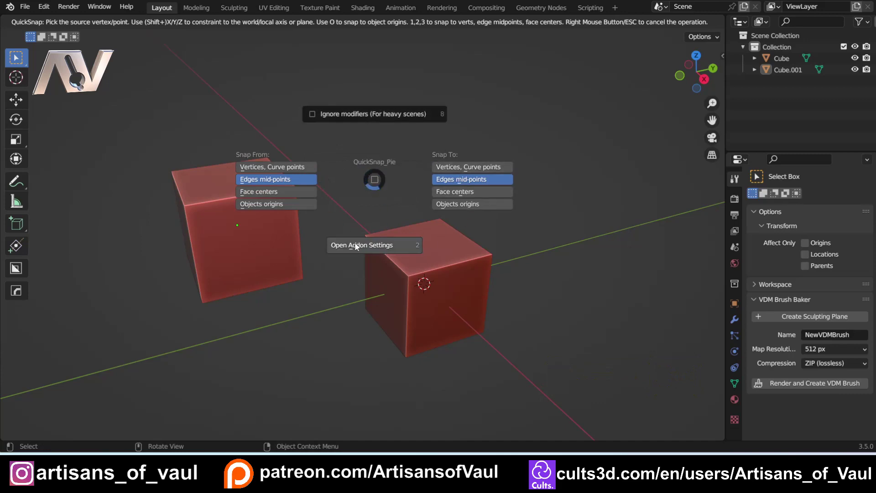
pyautogui.click(371, 246)
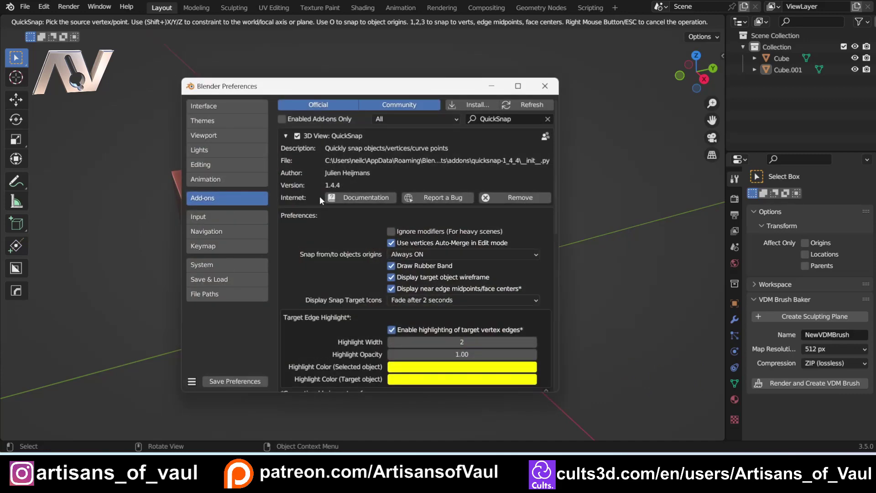
pyautogui.scroll(-4, 387, 300)
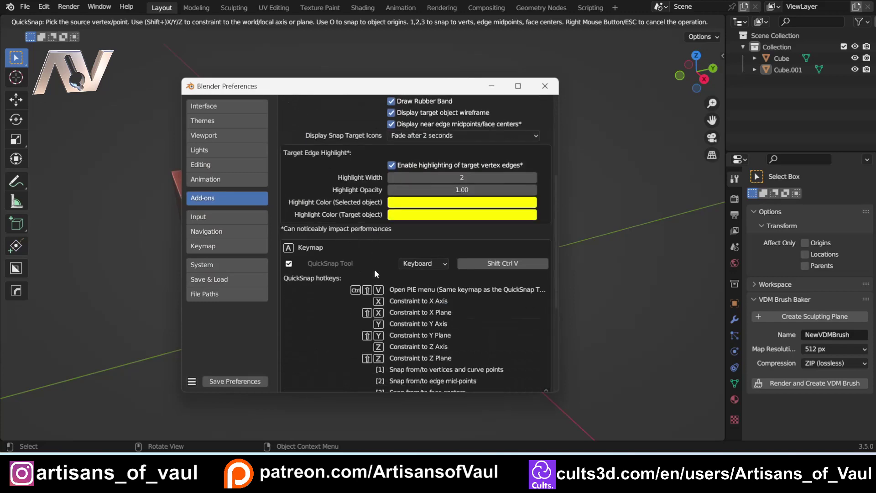
pyautogui.scroll(-3, 421, 228)
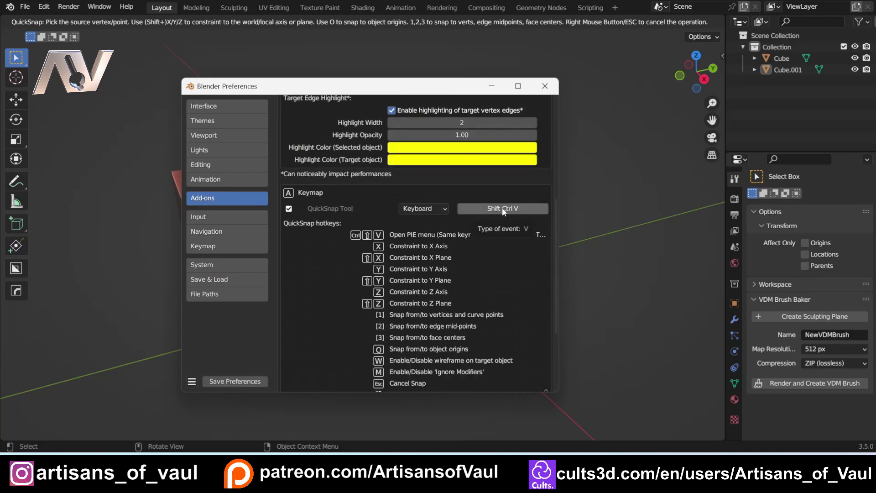
# Step: Close Preferences, reopen the QuickSnap pie and toggle the Ignore modifiers option
pyautogui.click(545, 86)
pyautogui.hotkey('ctrl', 'shift', 'v')
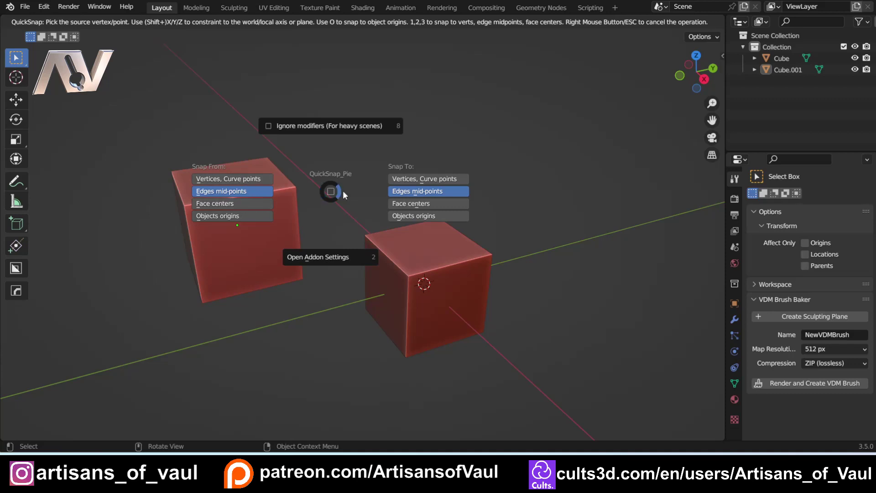
pyautogui.click(431, 141)
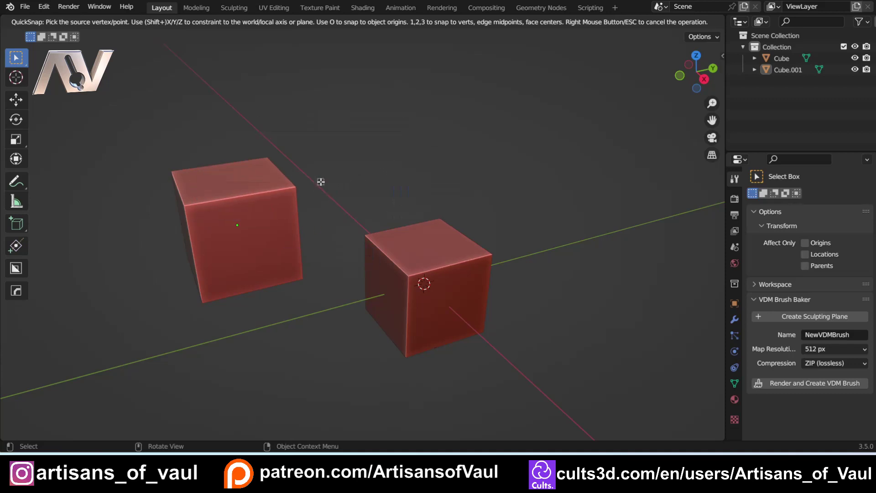
# Step: Restart QuickSnap and pick a top corner of Cube.001 as the snap source
pyautogui.press('Escape')
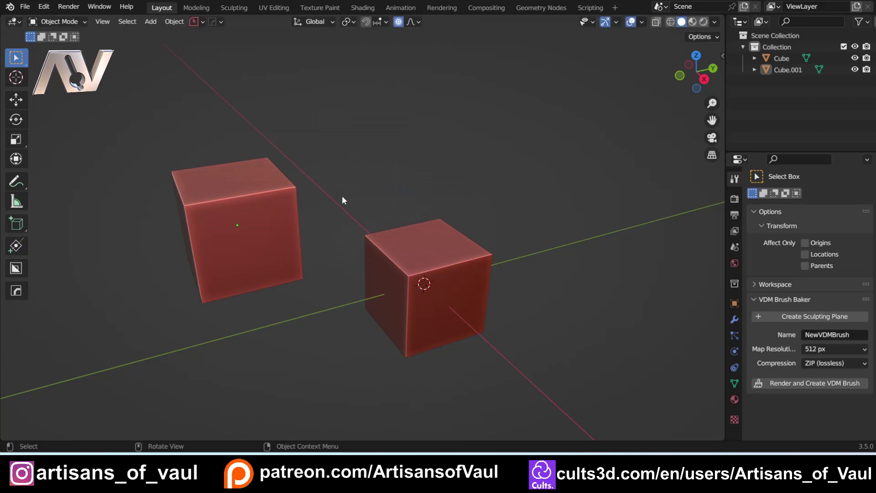
pyautogui.hotkey('ctrl', 'shift', 'v')
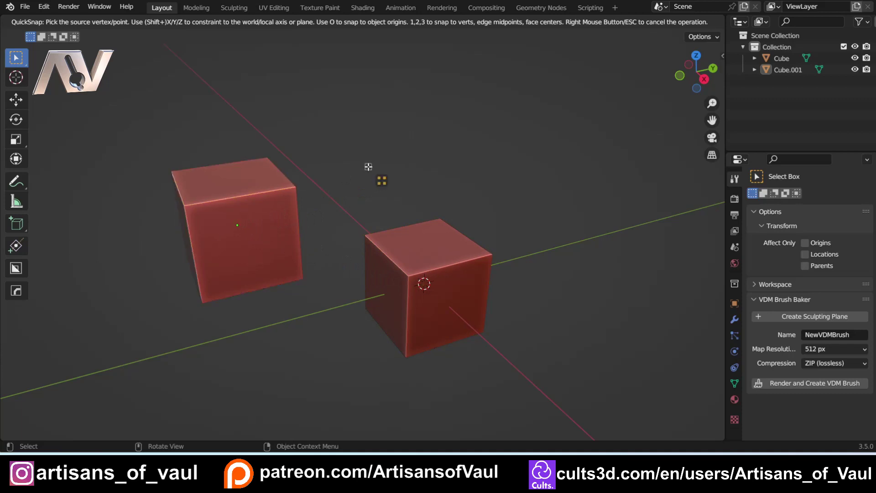
pyautogui.click(293, 185)
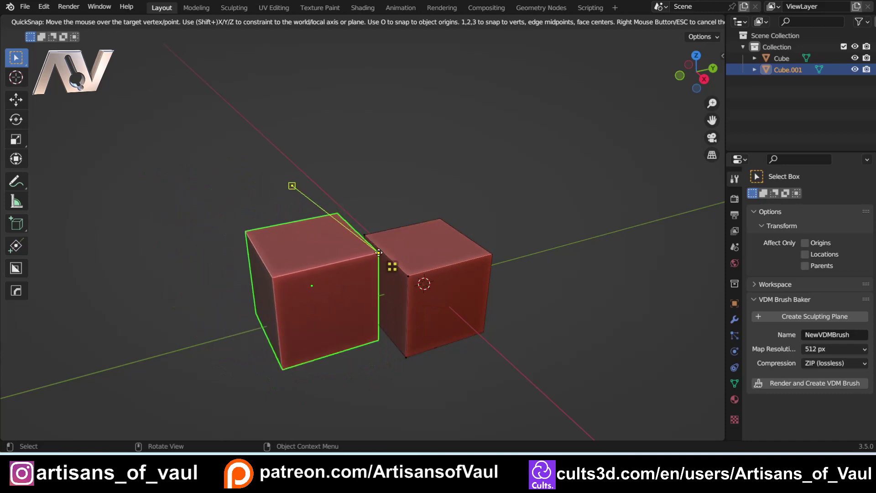
# Step: Confirm the corner snap, then edge-snap Cube.001 from one of its edges onto a new target edge
pyautogui.click(381, 253)
pyautogui.click(239, 185)
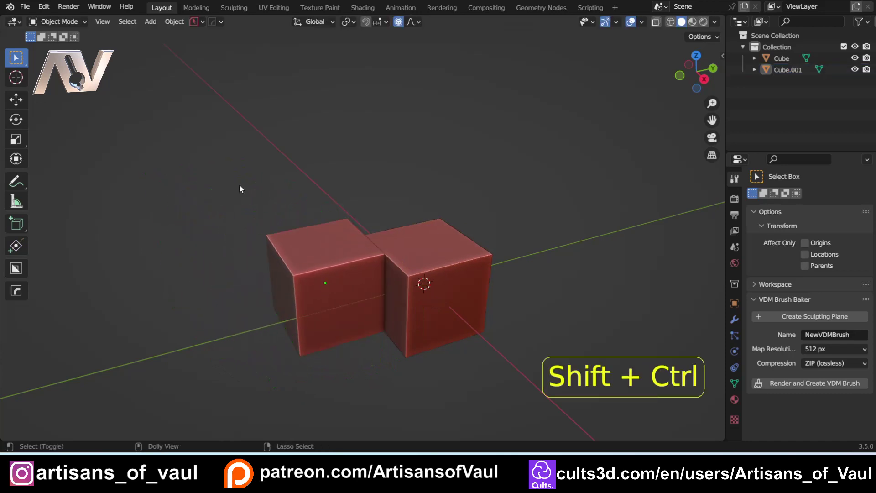
pyautogui.hotkey('shift', 'ctrl', 'v')
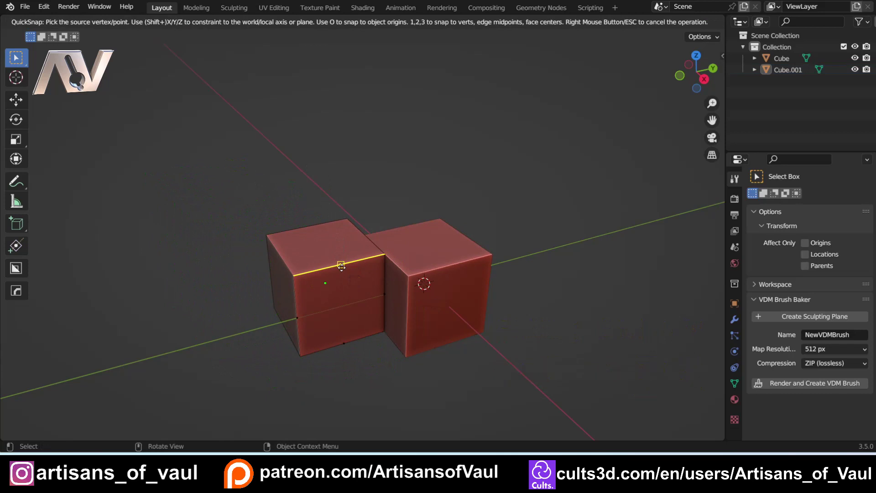
pyautogui.click(341, 266)
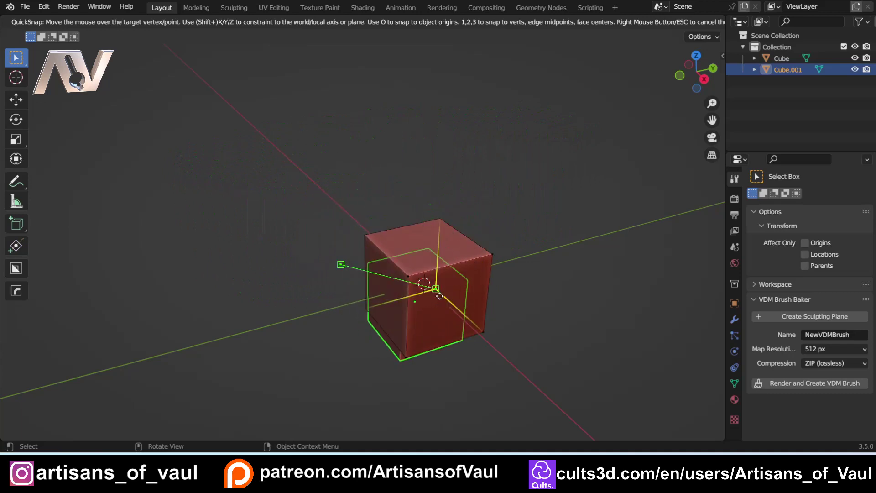
pyautogui.moveTo(436, 279); pyautogui.dragTo(191, 375, button='middle')
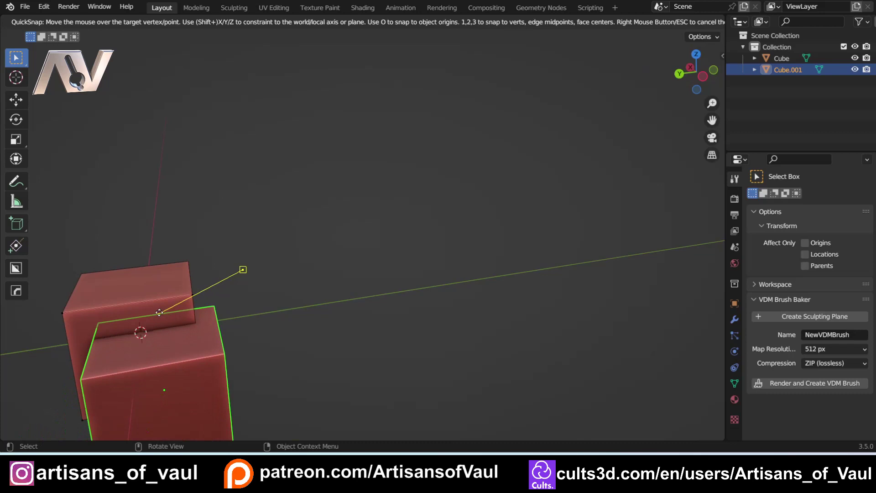
pyautogui.click(193, 294)
# Step: Orbit to a near-front view of the cubes and select the left cube
pyautogui.moveTo(193, 295); pyautogui.dragTo(273, 282, button='middle')
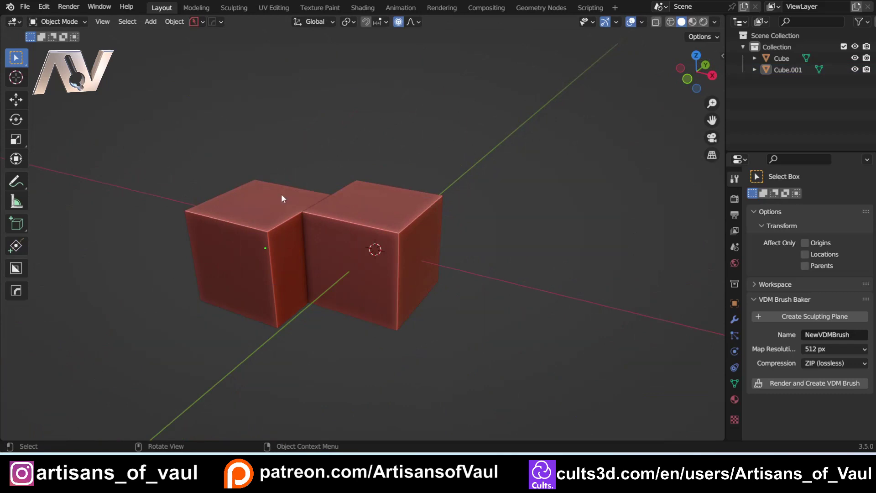
pyautogui.moveTo(281, 199); pyautogui.dragTo(337, 253, button='middle')
pyautogui.click(351, 262)
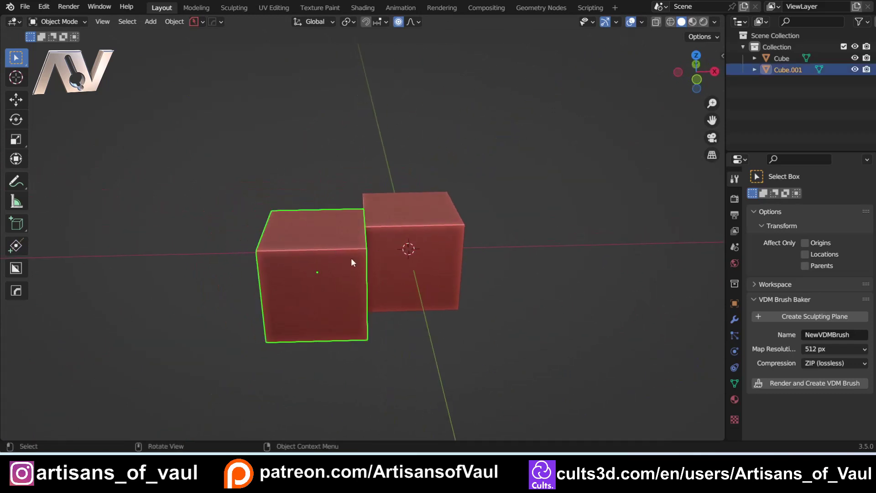
# Step: Move Cube.001 up and to the left, away from the other cube
pyautogui.press('g')
pyautogui.click(283, 247)
pyautogui.moveTo(284, 247); pyautogui.dragTo(317, 194, button='middle')
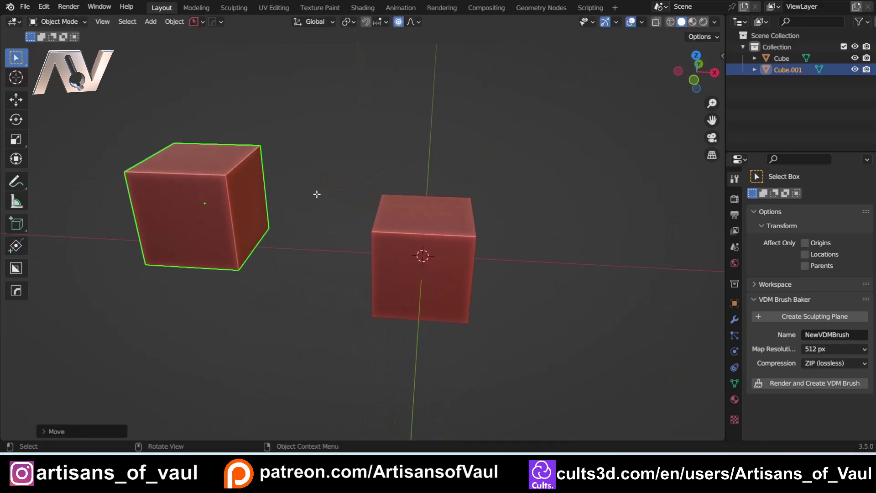
# Step: Enter vertex Edit Mode and box-select Cube.001's right-side vertices
pyautogui.press('Tab')
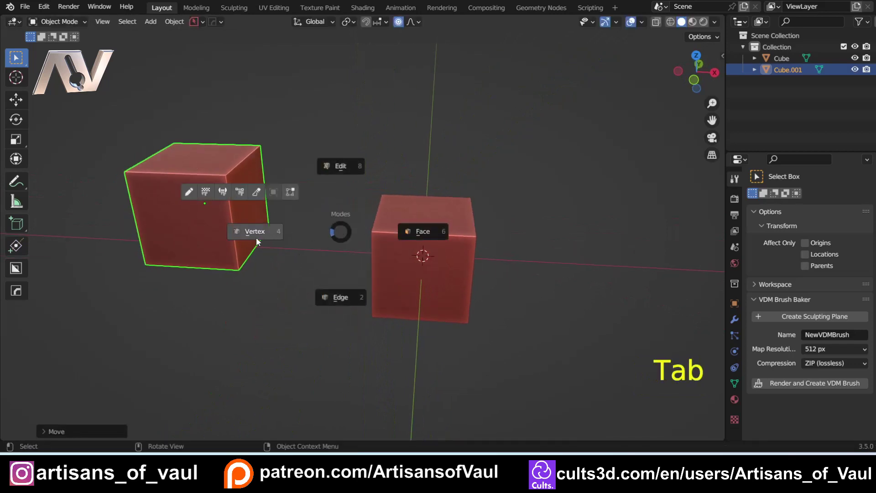
pyautogui.click(257, 242)
pyautogui.moveTo(173, 154); pyautogui.dragTo(177, 135, button='middle')
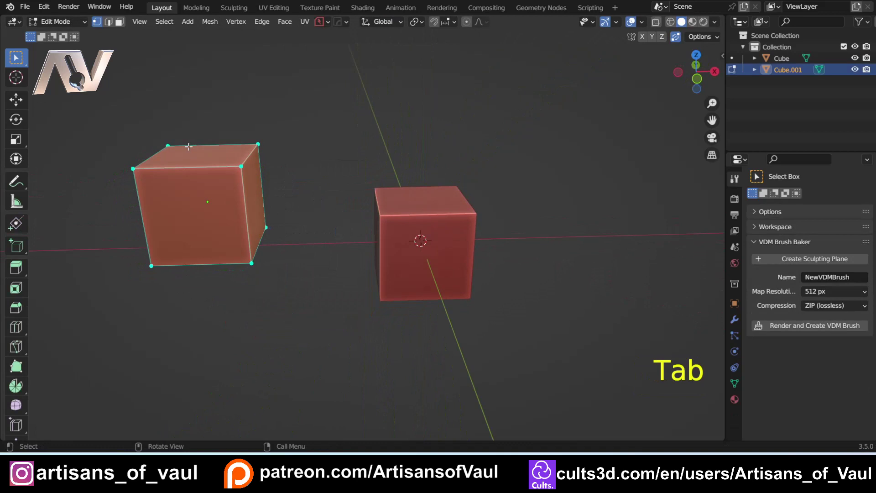
pyautogui.moveTo(206, 110); pyautogui.dragTo(317, 318)
pyautogui.moveTo(251, 160); pyautogui.dragTo(237, 165, button='middle')
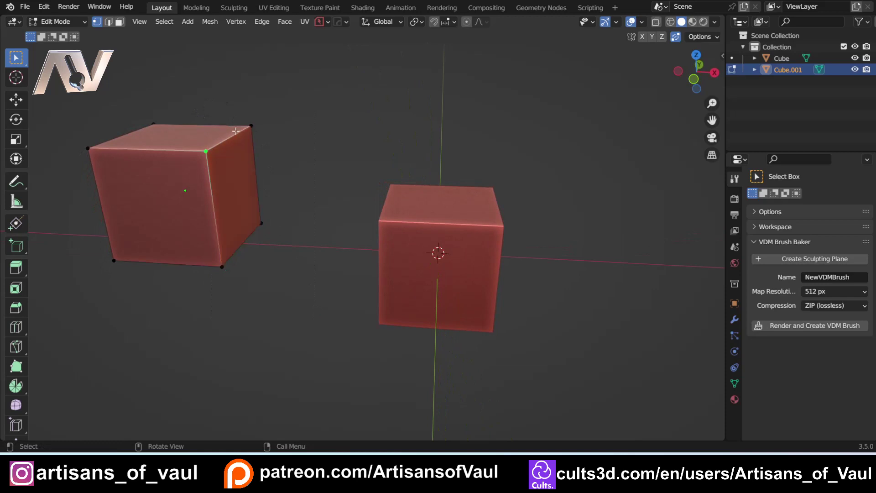
pyautogui.press('shift')
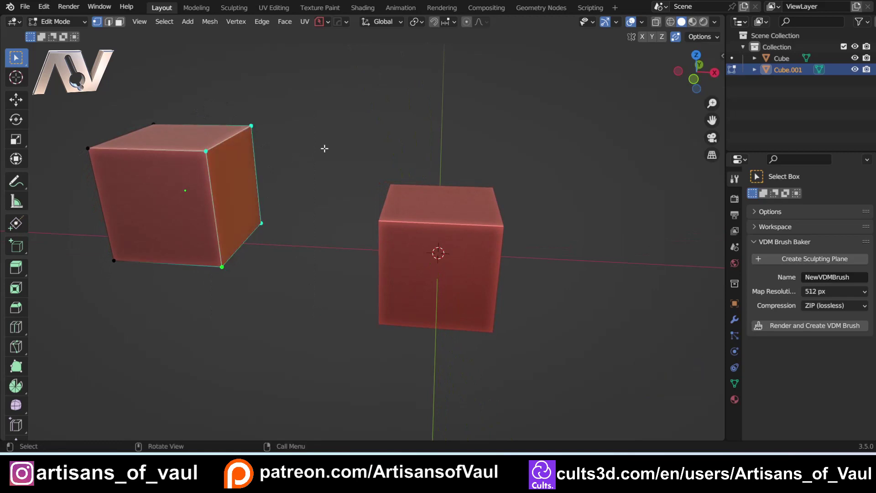
# Step: Snap the right side's edge midpoint onto the other cube's edge, then select the four left-end vertices
pyautogui.hotkey('ctrl', 'shift', 'v')
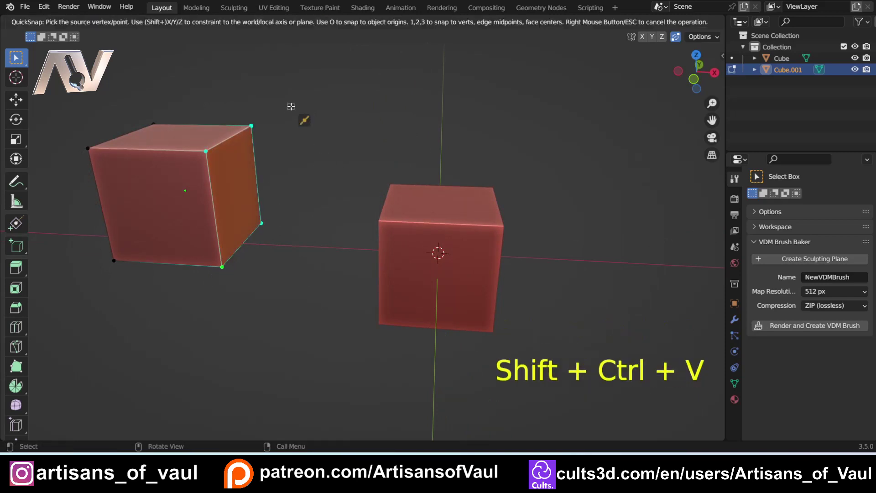
pyautogui.click(232, 137)
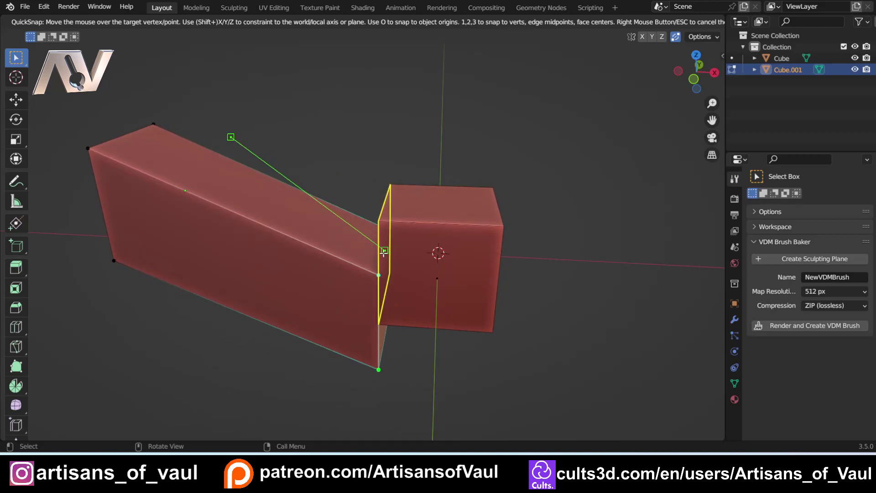
pyautogui.moveTo(384, 253); pyautogui.dragTo(169, 162, button='middle')
pyautogui.click(344, 268)
pyautogui.moveTo(82, 104); pyautogui.dragTo(254, 295)
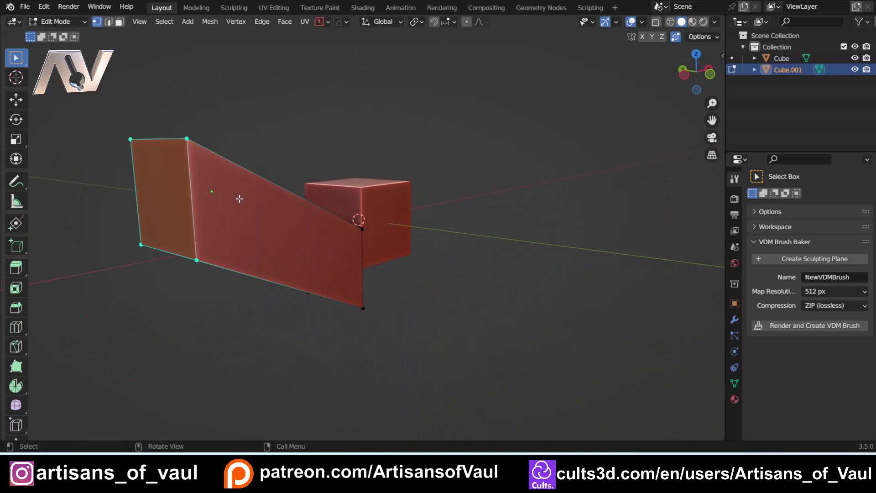
pyautogui.moveTo(239, 198); pyautogui.dragTo(139, 216, button='middle')
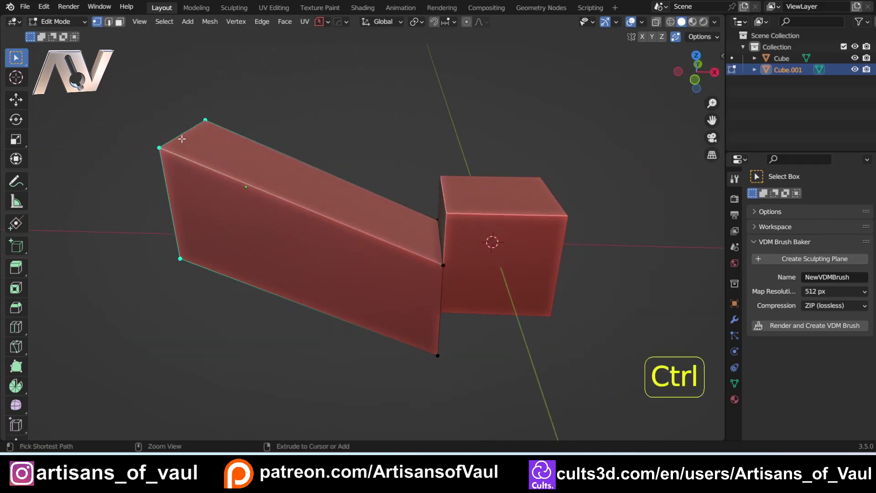
pyautogui.hotkey('shift', 'ctrl', 'v')
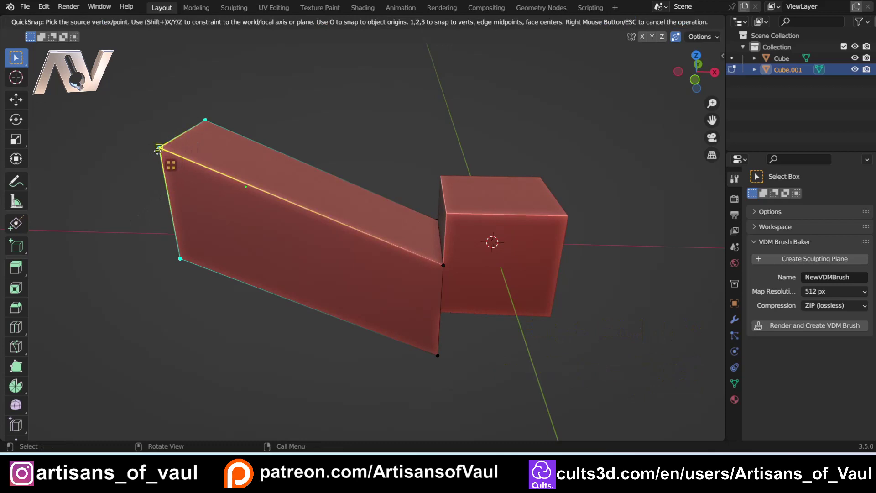
pyautogui.click(161, 148)
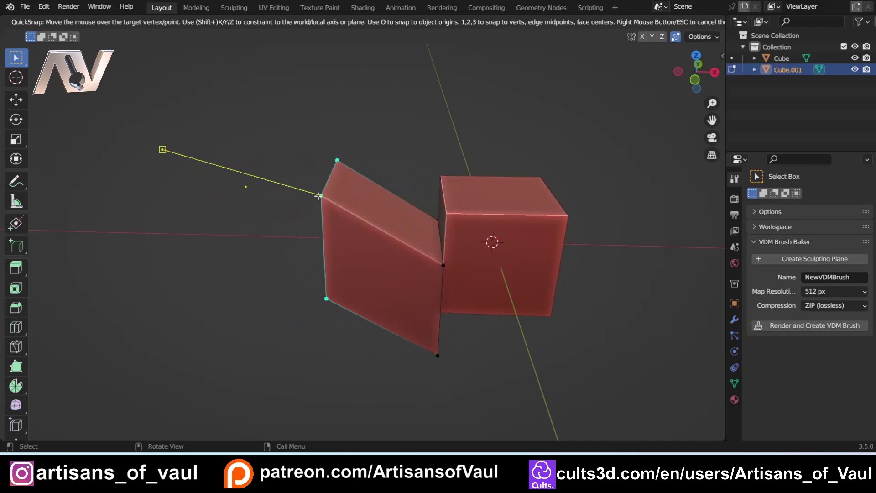
pyautogui.hotkey('shift', 'z')
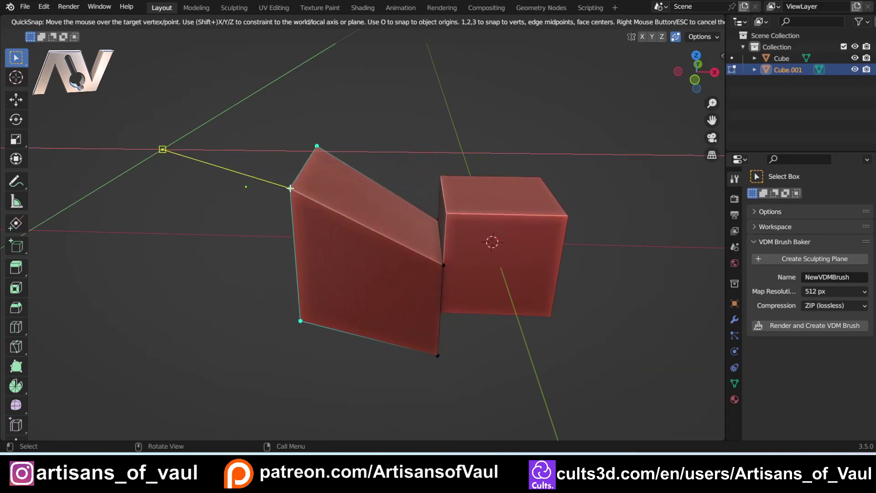
pyautogui.press('z')
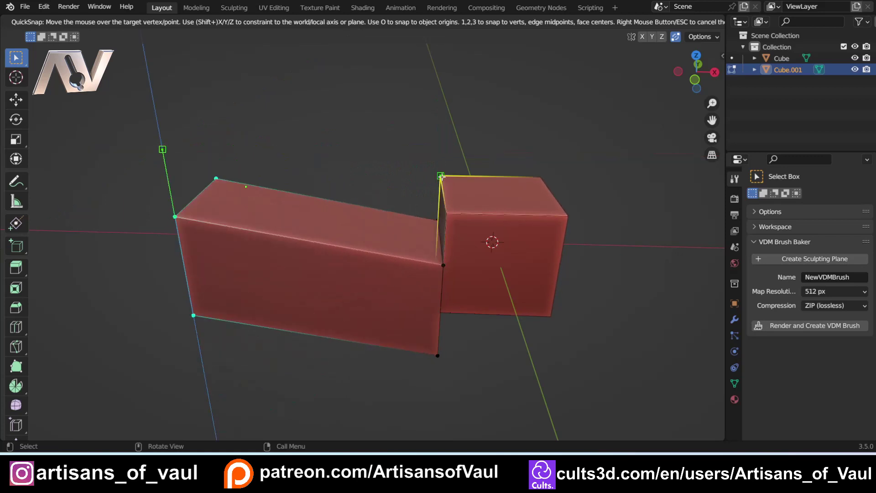
pyautogui.click(445, 213)
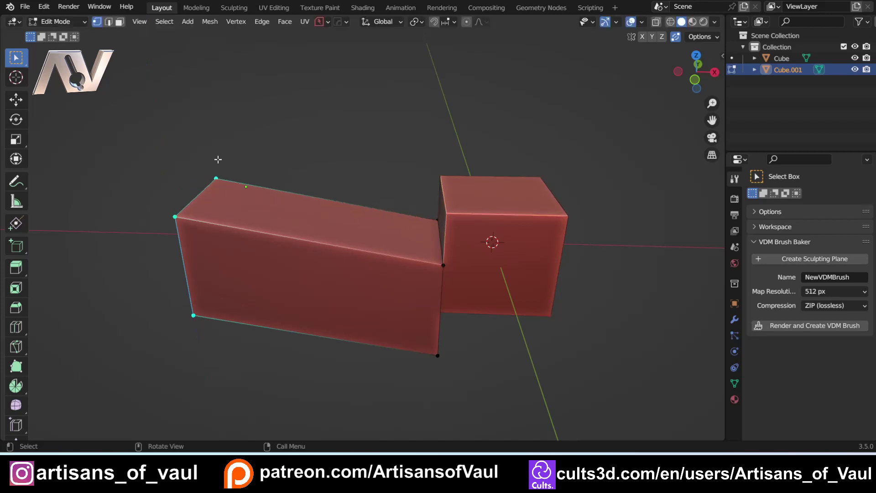
pyautogui.hotkey('ctrl', 'z')
pyautogui.hotkey('ctrl', 'z')
pyautogui.hotkey('ctrl', 'z')
pyautogui.hotkey('ctrl', 'z')
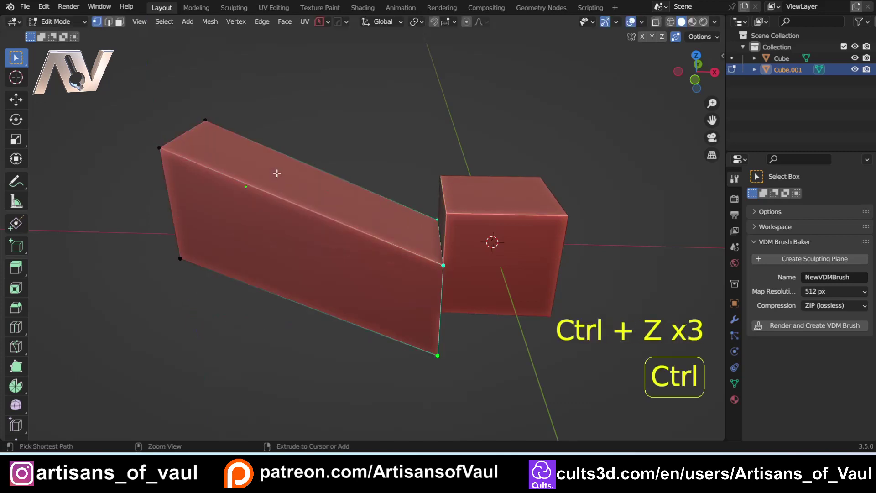
# Step: Return to Object Mode, select both cubes and join them with Ctrl+J into Cube
pyautogui.moveTo(342, 187)
pyautogui.mouseDown(button='middle')
pyautogui.moveTo(348, 193)
pyautogui.moveTo(329, 179)
pyautogui.mouseUp(button='middle')
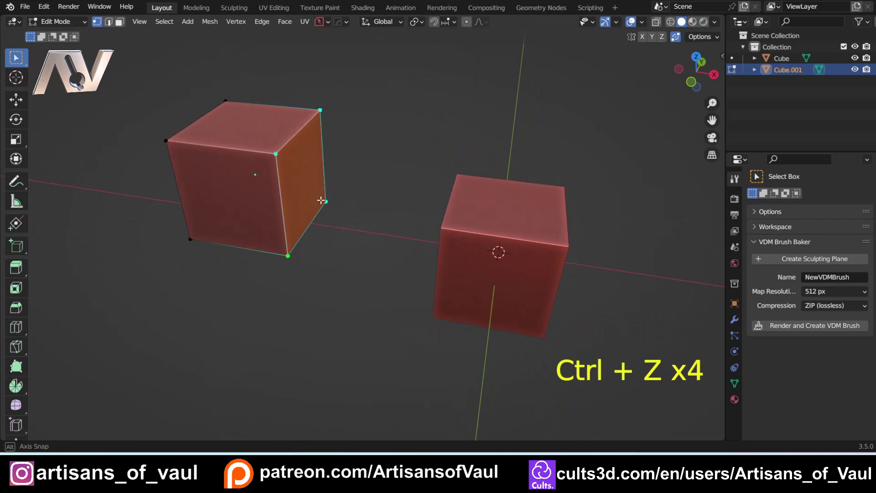
pyautogui.press('Tab')
pyautogui.click(342, 135)
pyautogui.keyDown('shift'); pyautogui.click(450, 223); pyautogui.keyUp('shift')
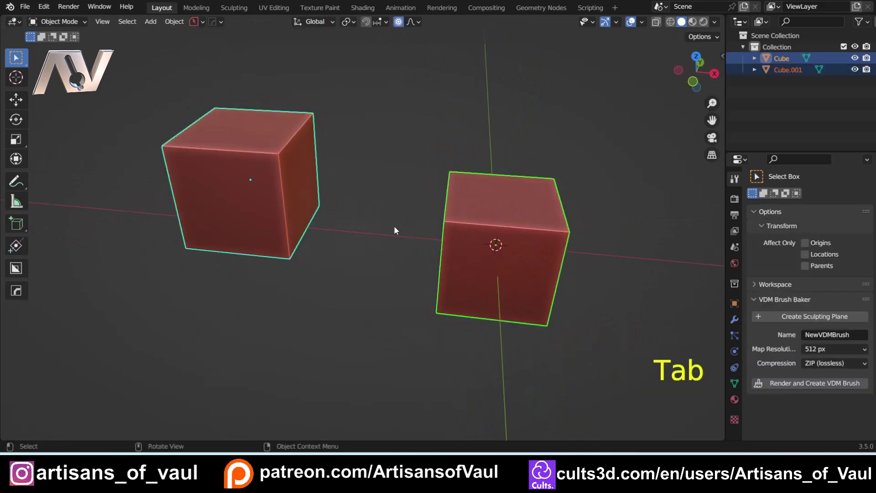
pyautogui.hotkey('ctrl', 'j')
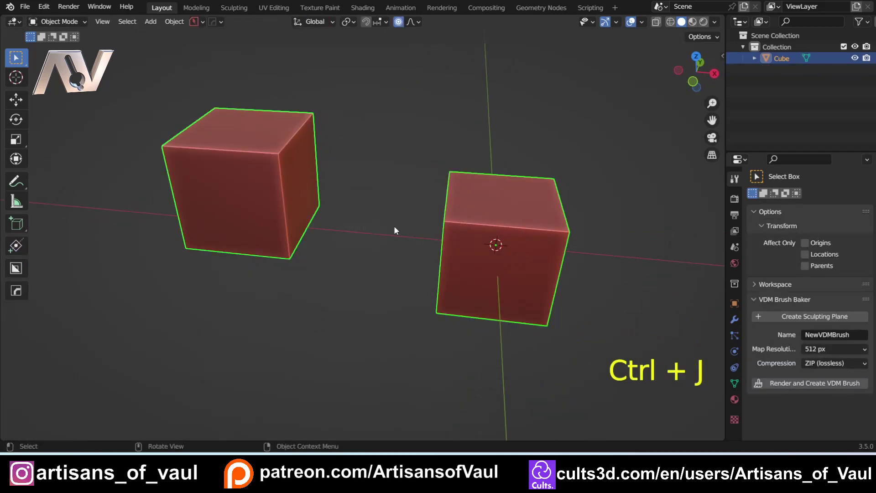
# Step: In Edit Mode, box-select the left block's right-side vertices and turn off Auto Merge Vertices
pyautogui.press('Tab')
pyautogui.click(452, 204)
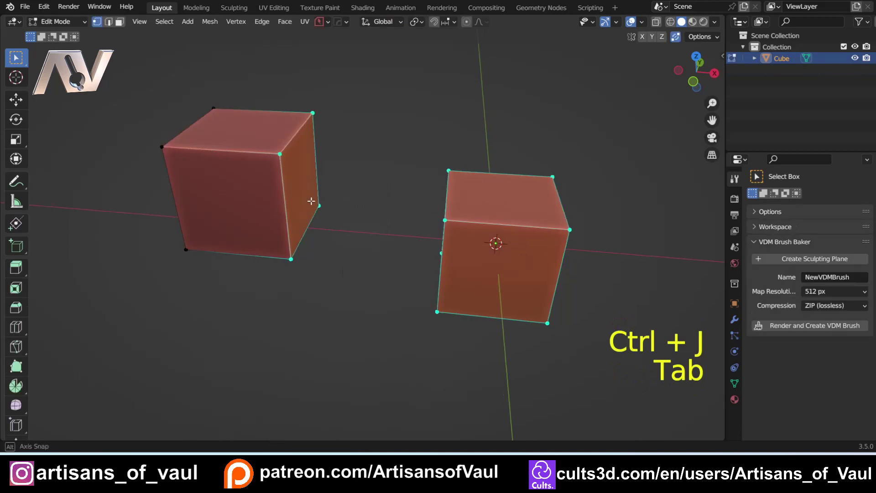
pyautogui.moveTo(260, 93); pyautogui.dragTo(351, 295)
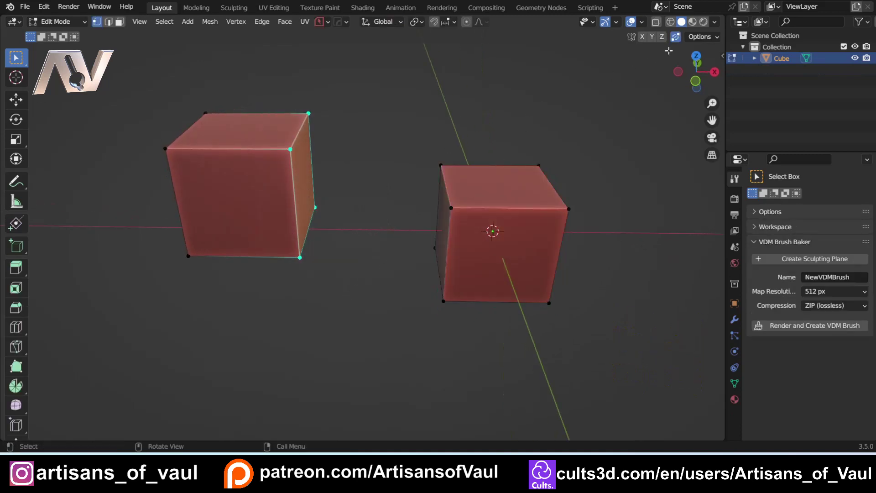
pyautogui.click(676, 37)
# Step: Snap the selected vertices onto the right cube's corner, test the unmerged seam, then undo the snap
pyautogui.hotkey('shift', 'ctrl', 'v')
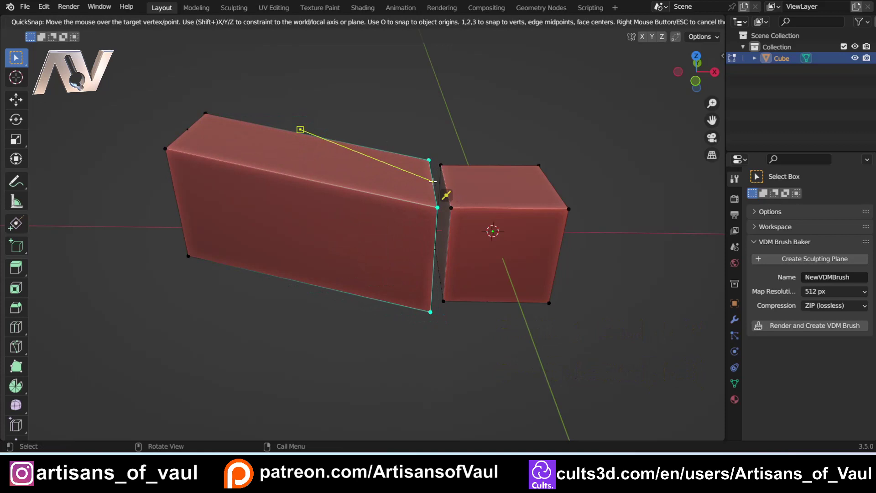
pyautogui.click(461, 208)
pyautogui.click(455, 210)
pyautogui.press('g')
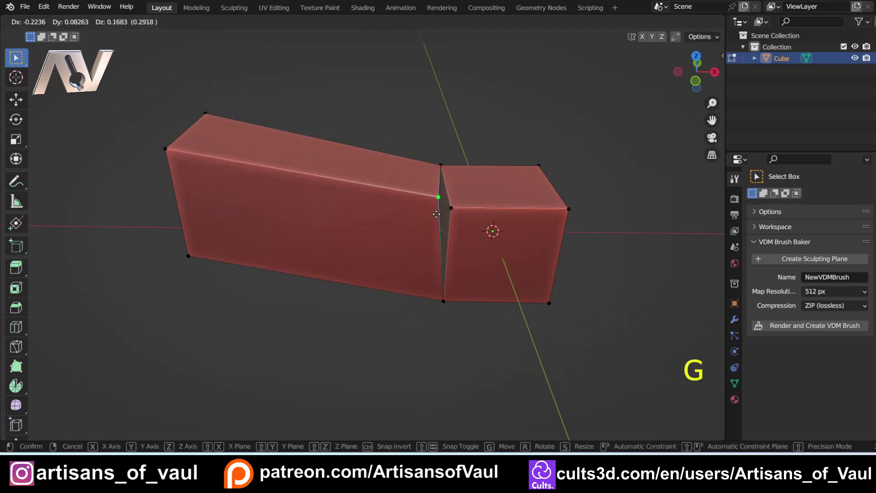
pyautogui.rightClick(451, 236)
pyautogui.hotkey('ctrl', 'z')
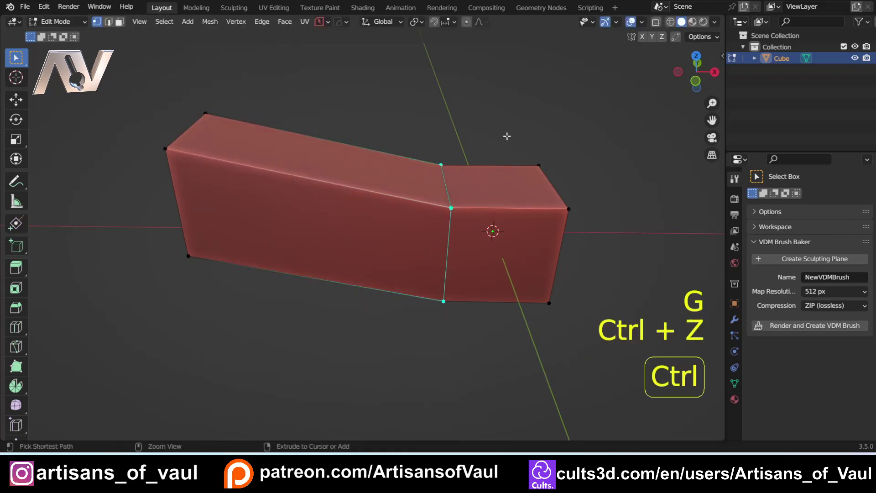
pyautogui.hotkey('ctrl', 'z')
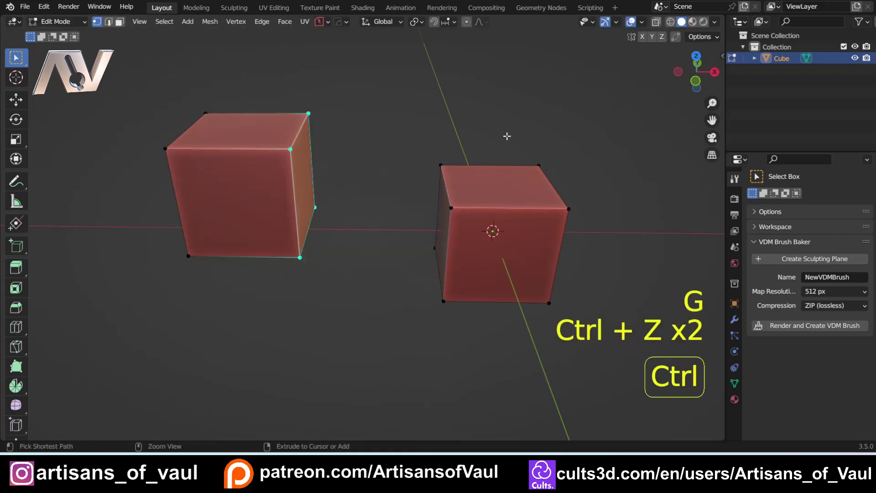
# Step: With Auto Merge Vertices on, snap the right-face centre onto the right cube and select the seam vertex
pyautogui.click(676, 38)
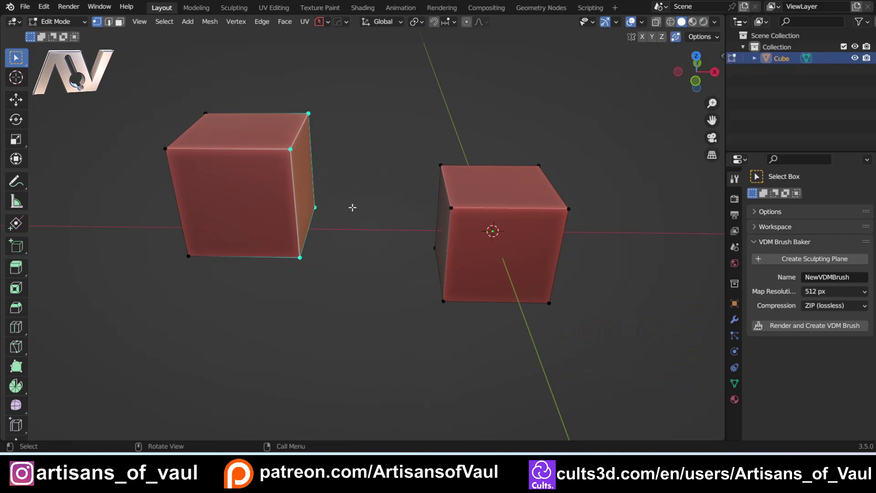
pyautogui.hotkey('ctrl', 'shift', 'v')
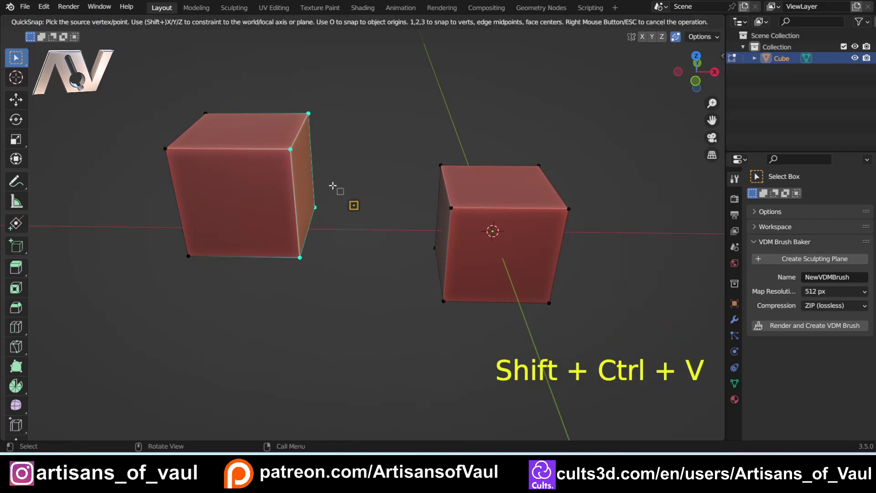
pyautogui.click(304, 183)
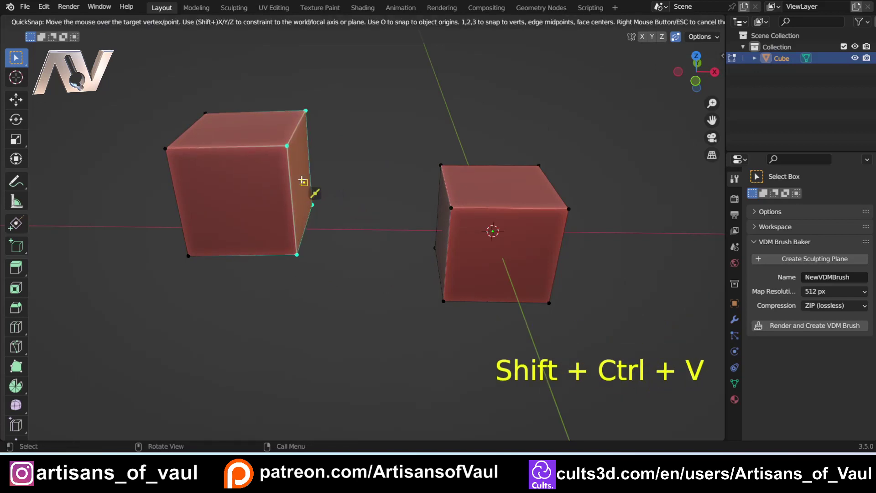
pyautogui.click(446, 229)
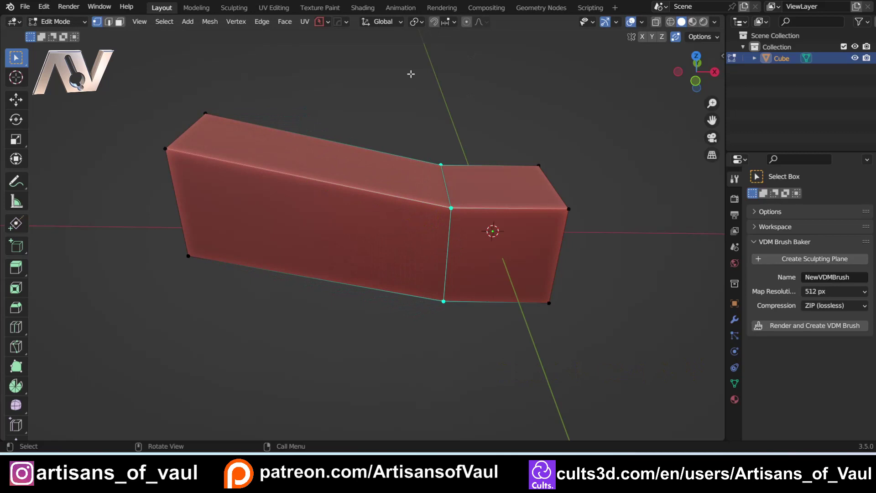
pyautogui.click(450, 209)
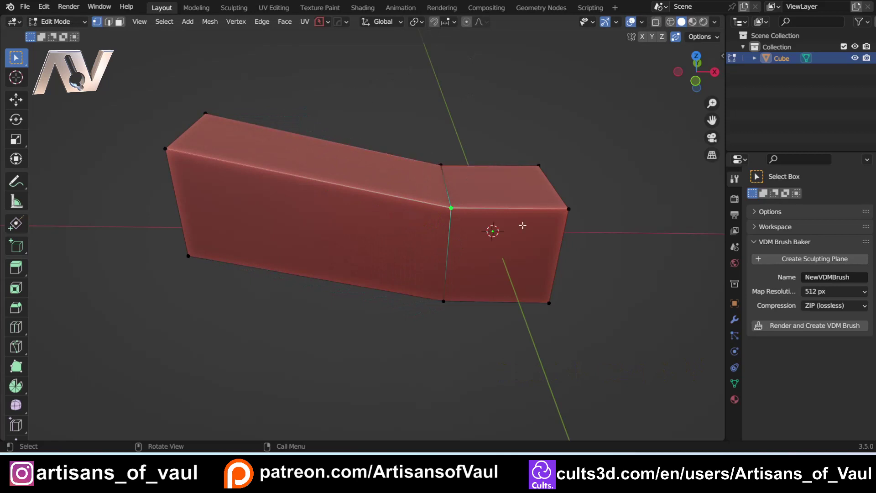
# Step: Test-move the seam vertex to confirm it's merged, cancel, and inspect the whole bent box
pyautogui.press('g')
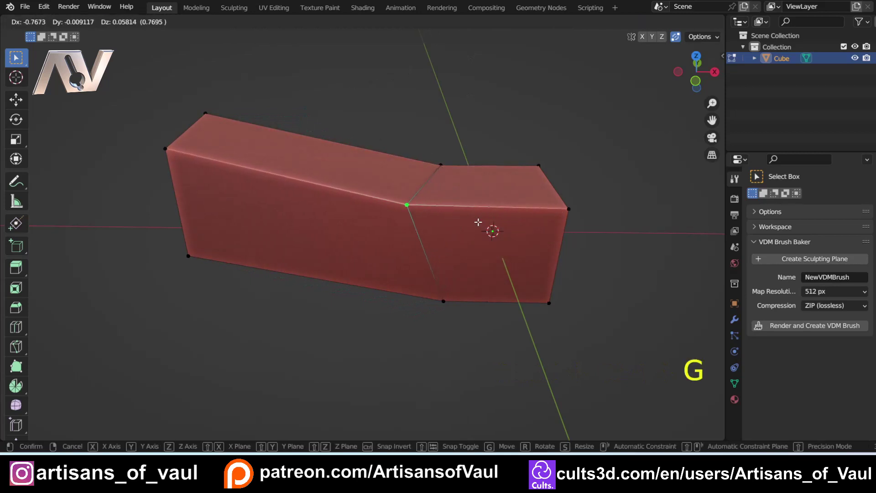
pyautogui.rightClick(481, 250)
pyautogui.moveTo(482, 251); pyautogui.dragTo(571, 252, button='middle')
pyautogui.scroll(3, 571, 252)
pyautogui.scroll(-6, 597, 249)
pyautogui.moveTo(519, 243); pyautogui.dragTo(380, 190, button='middle')
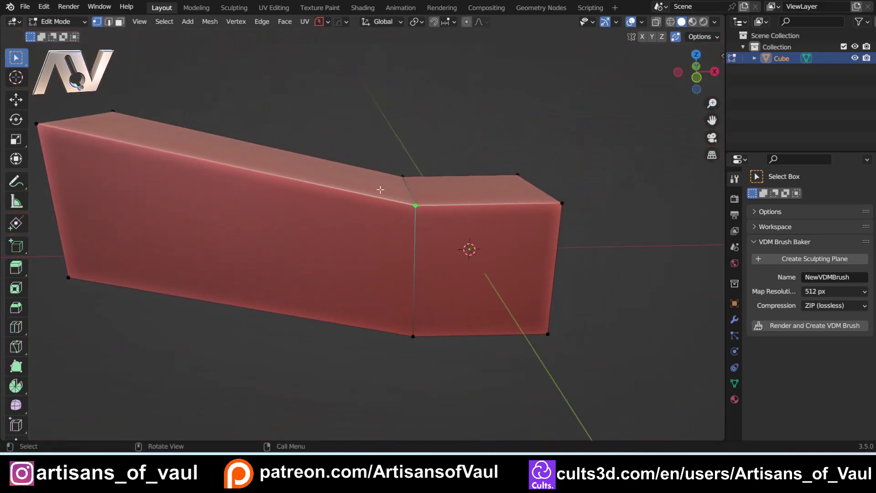
# Step: Run MACHIN3 Clean Up on the mesh with Loose Faces removal enabled
pyautogui.press('3')
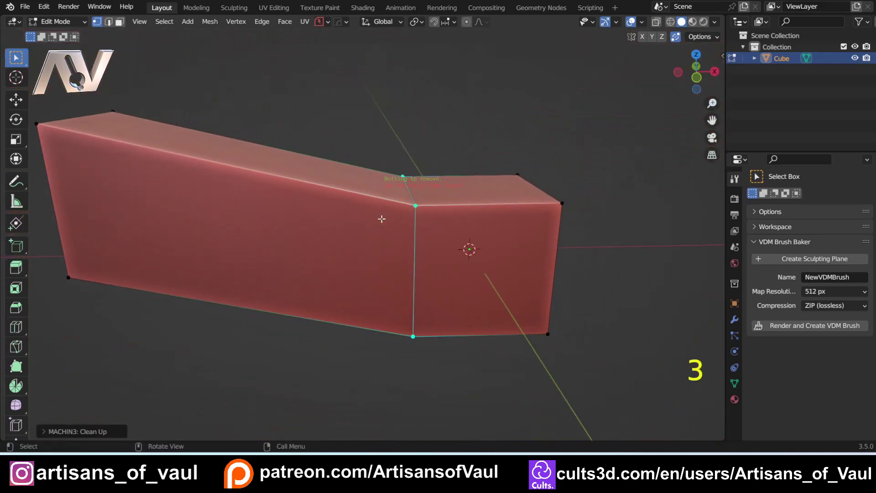
pyautogui.click(43, 431)
pyautogui.click(173, 372)
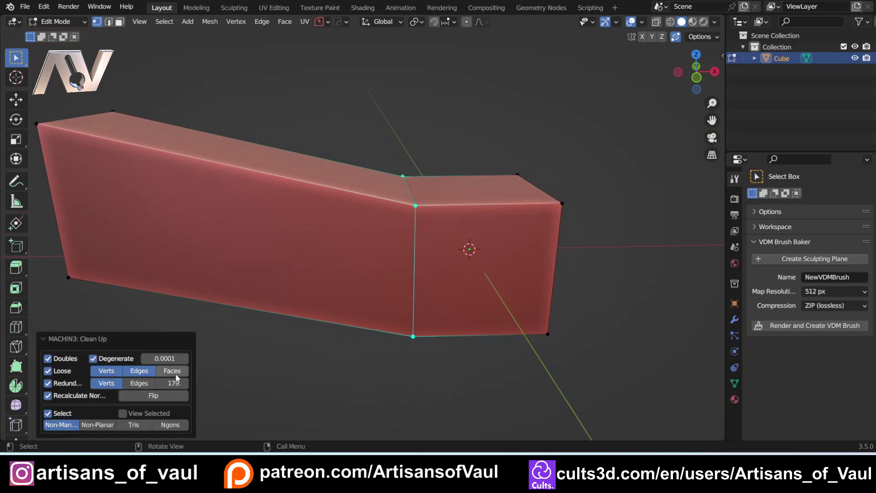
pyautogui.moveTo(420, 273); pyautogui.dragTo(92, 211, button='middle')
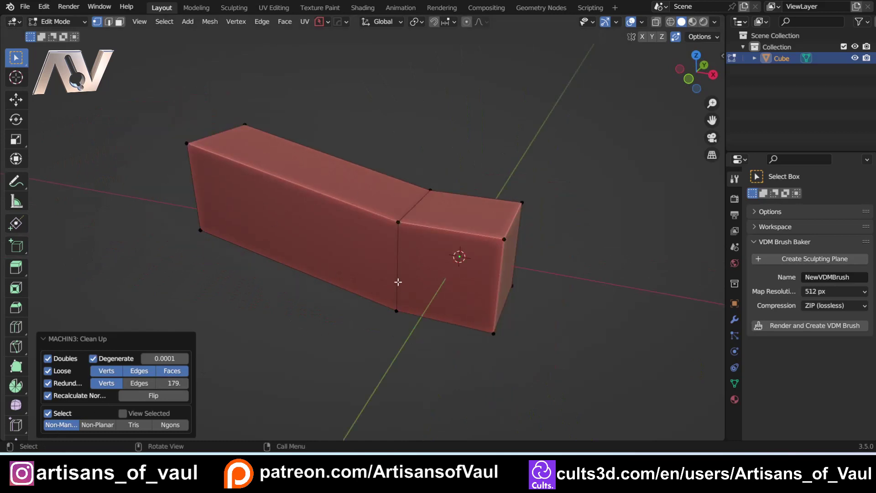
# Step: Delete the bent box in Object Mode and add a new Cube
pyautogui.press('Tab')
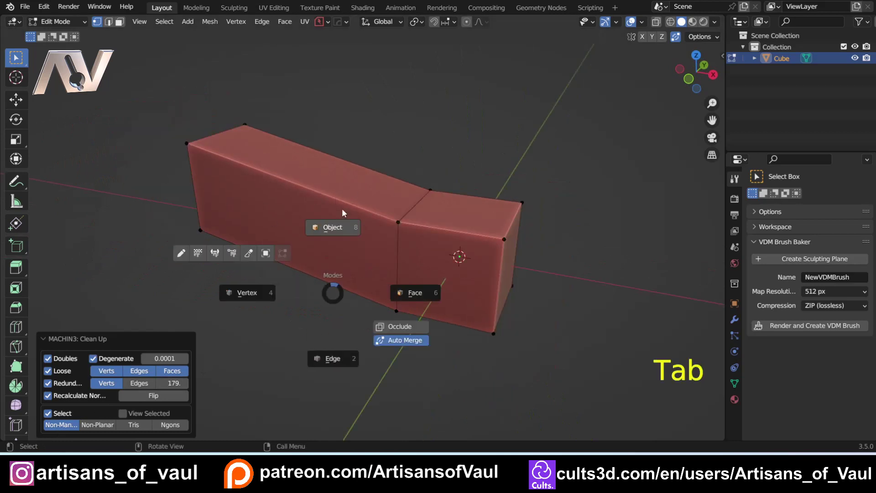
pyautogui.press('Delete')
pyautogui.hotkey('shift', 'a')
pyautogui.moveTo(431, 210)
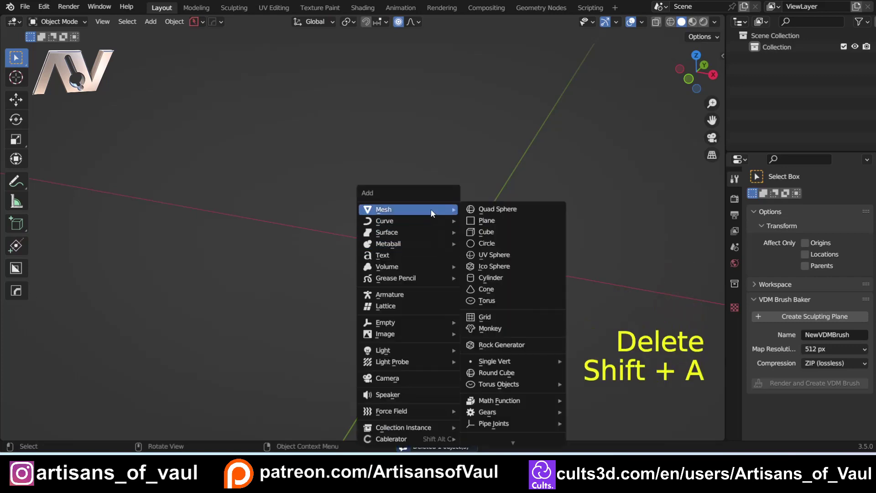
pyautogui.click(489, 232)
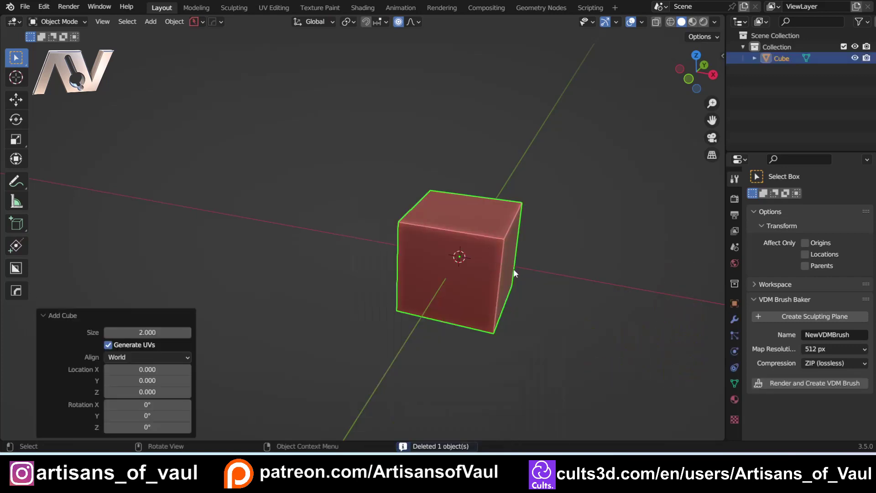
# Step: Duplicate the cube twice, placing Cube.001 up-left and Cube.002 further left
pyautogui.hotkey('shift', 'd')
pyautogui.click(401, 152)
pyautogui.hotkey('shift', 'd')
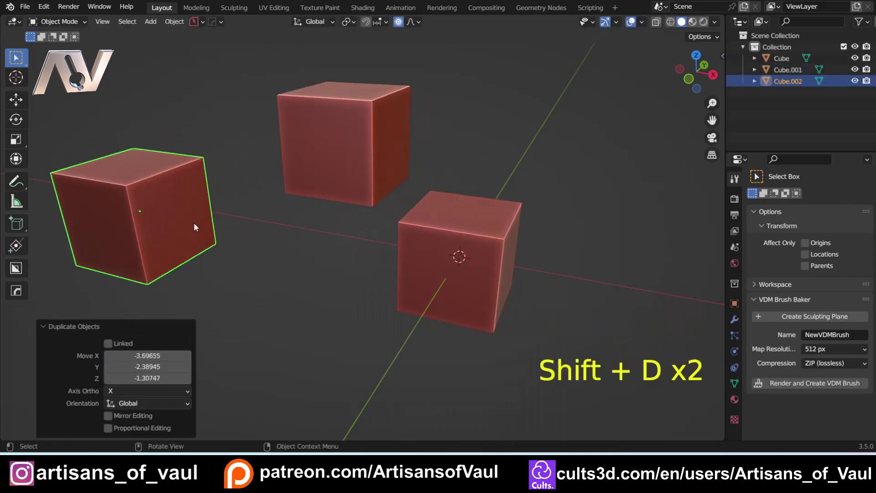
pyautogui.click(193, 223)
pyautogui.moveTo(194, 223); pyautogui.dragTo(329, 229, button='middle')
pyautogui.scroll(2, 318, 234)
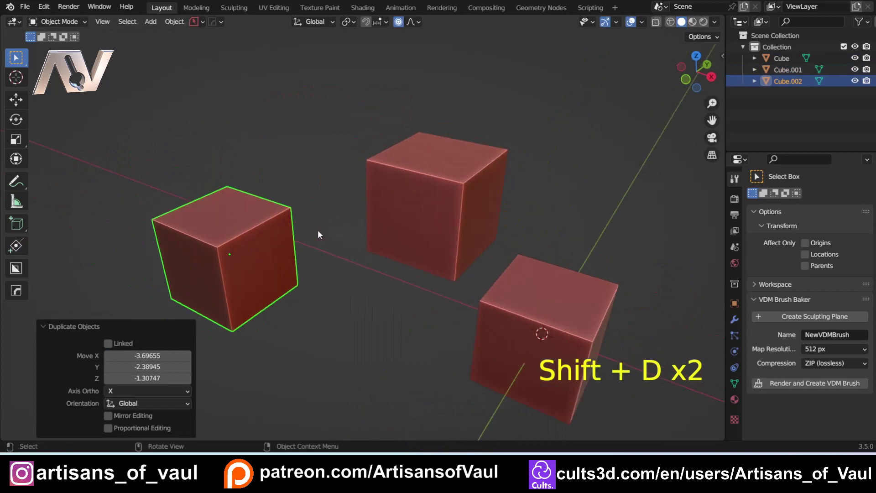
# Step: QuickSnap Cube.002's top corner onto another cube's corner
pyautogui.hotkey('ctrl', 'shift', 'v')
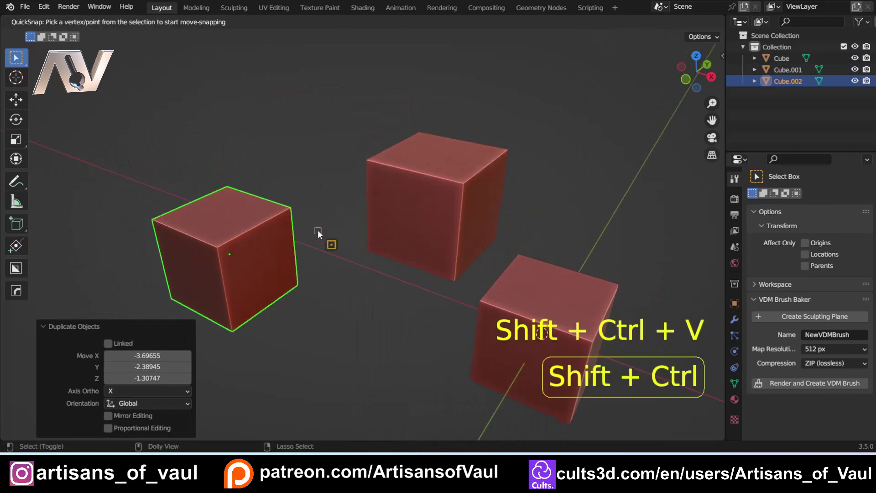
pyautogui.click(290, 208)
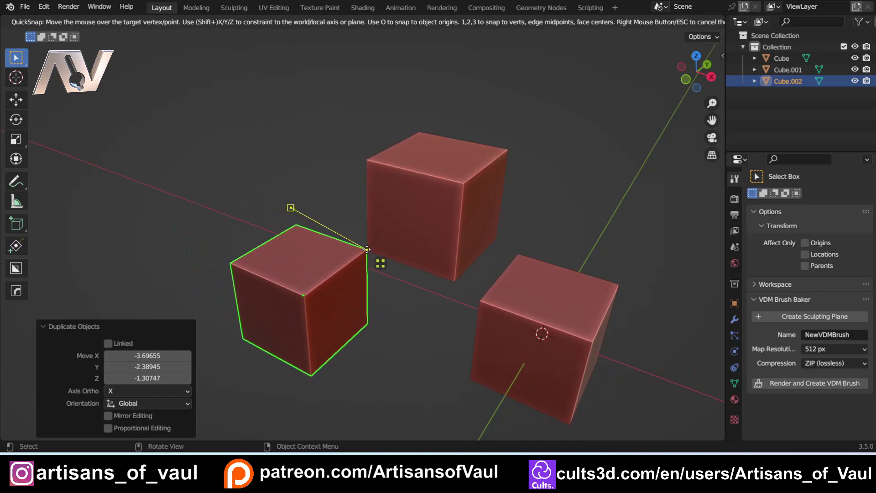
pyautogui.click(378, 206)
pyautogui.scroll(-2, 367, 274)
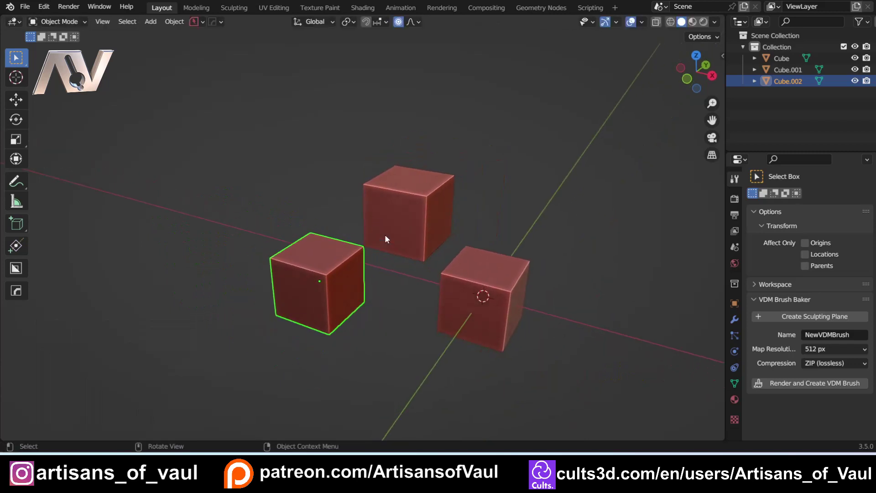
# Step: Select Cube.001 and Cube.002 and QuickSnap them so Cube.001's corner lands on Cube's corner
pyautogui.keyDown('shift'); pyautogui.click(385, 236); pyautogui.keyUp('shift')
pyautogui.moveTo(424, 298); pyautogui.dragTo(483, 247, button='middle')
pyautogui.hotkey('shift', 'ctrl', 'v')
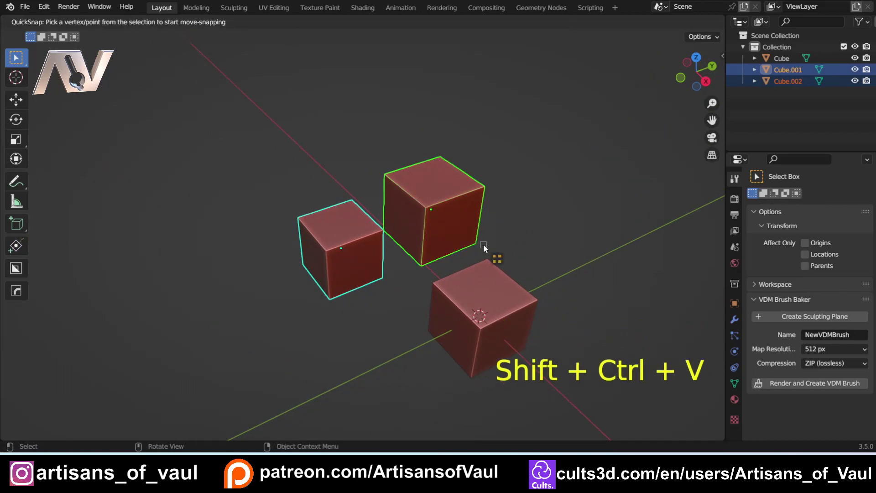
pyautogui.click(484, 245)
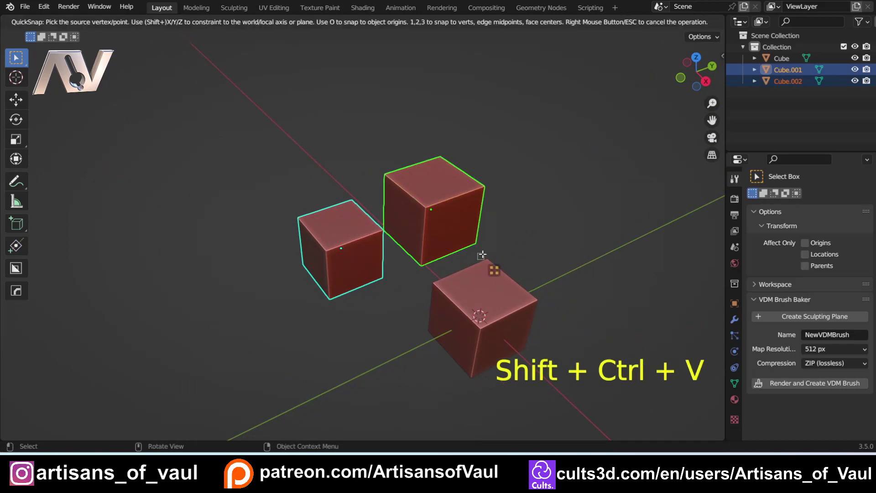
pyautogui.click(435, 290)
pyautogui.moveTo(394, 335); pyautogui.dragTo(454, 303, button='middle')
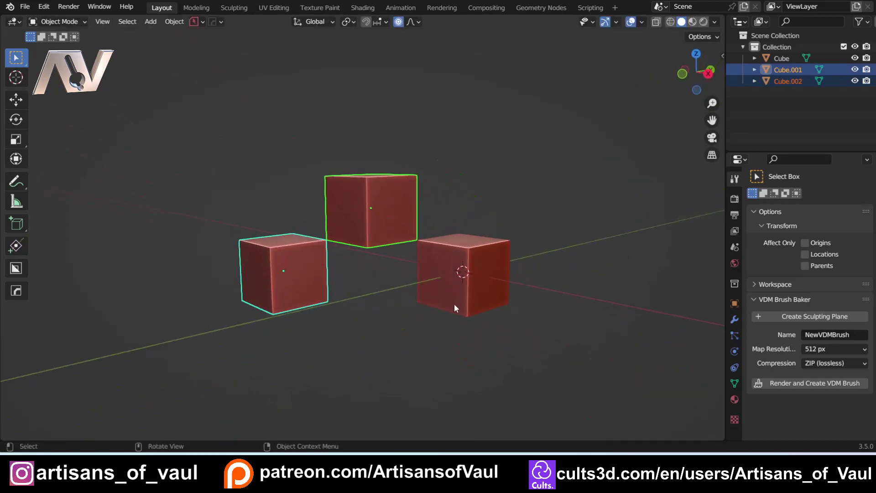
pyautogui.scroll(2, 402, 295)
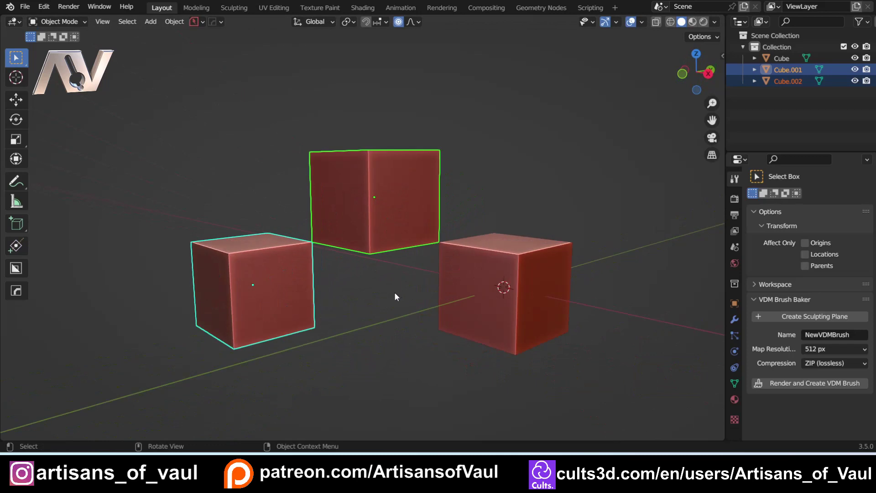